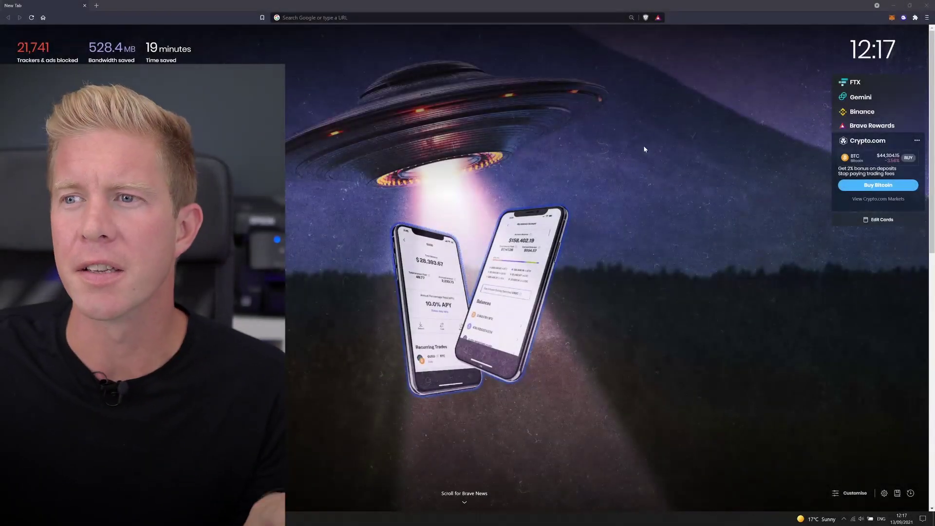
Switch MetaMask to the Kovan Test Network so its 0.2712 ETH balance shows.
click(891, 20)
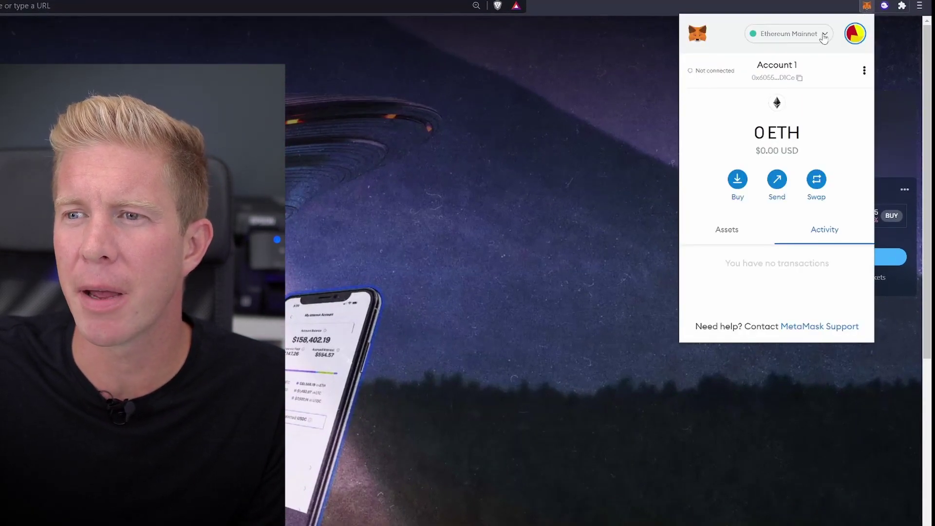
click(824, 37)
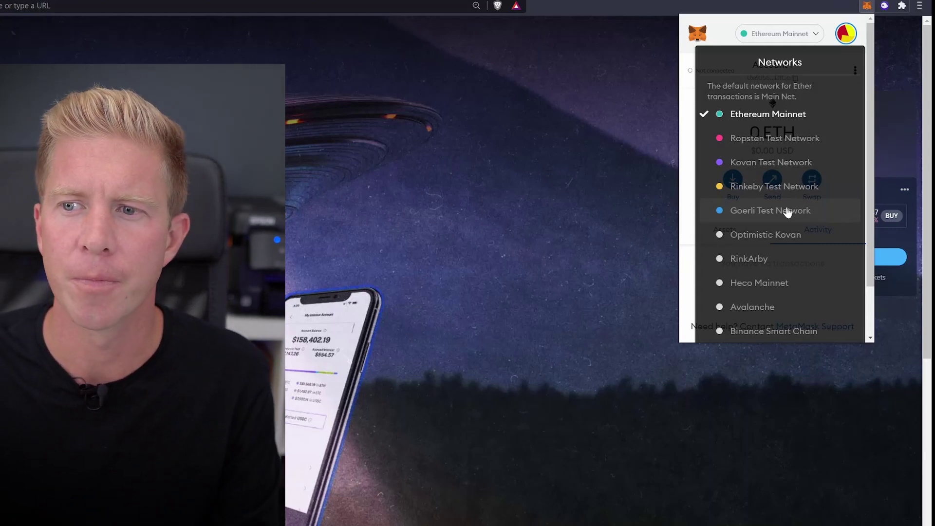
click(772, 161)
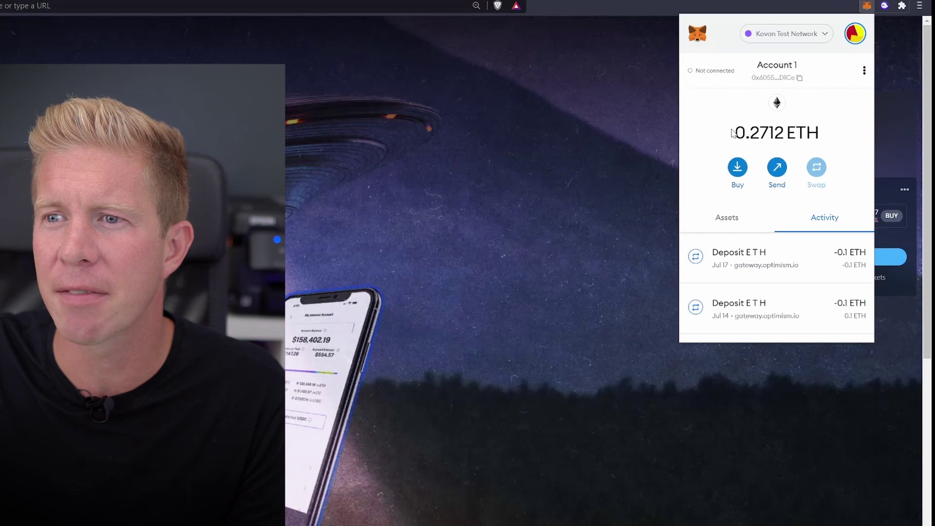
mouse_move(738, 128)
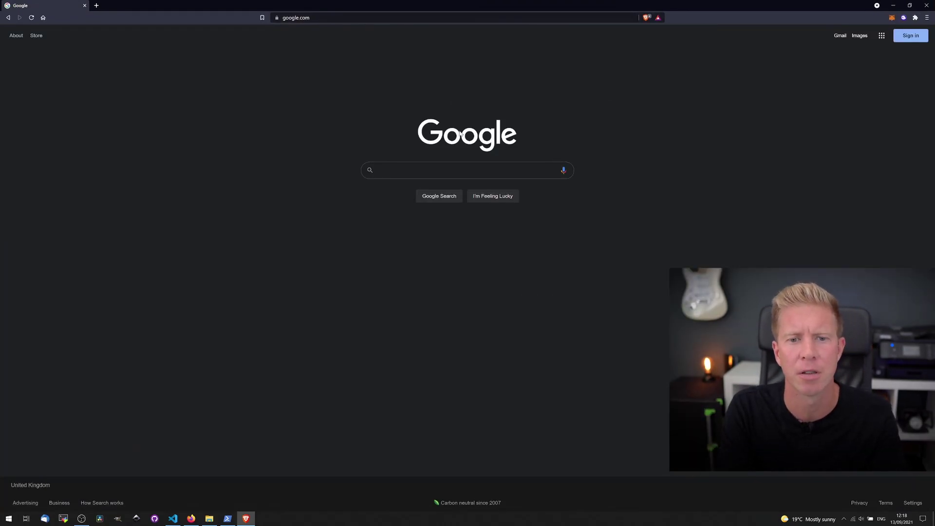
Search Google for 'kovan testnet faucet'.
text(kovan testne)
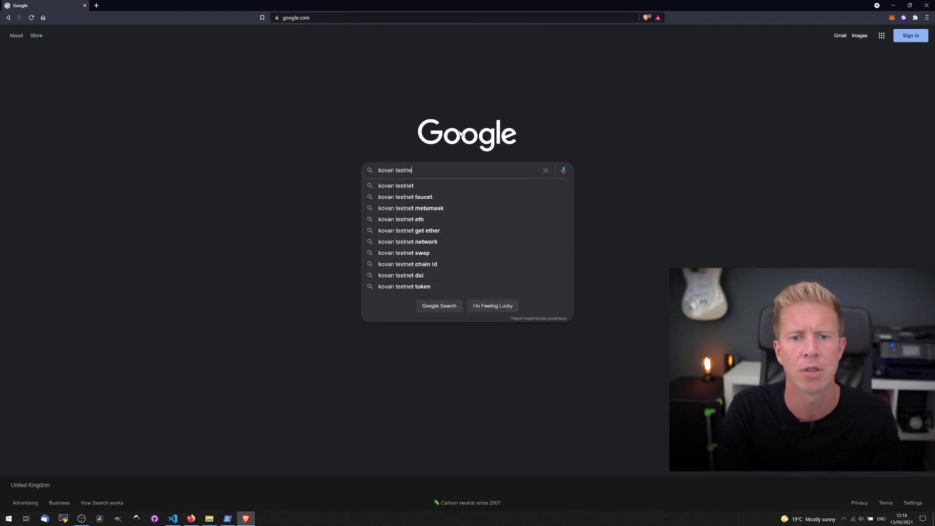
text(t faucet)
key(Return)
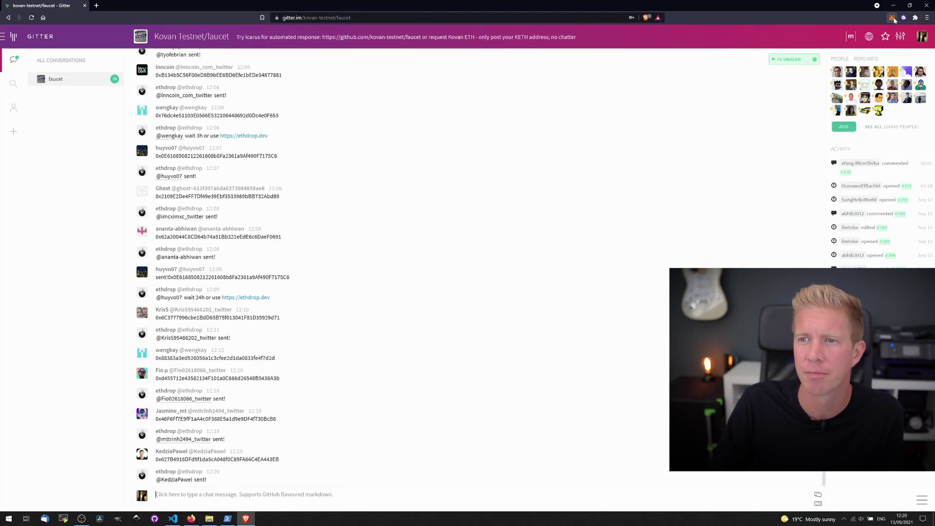
Copy the MetaMask account address and post it in the Kovan faucet chat.
click(893, 18)
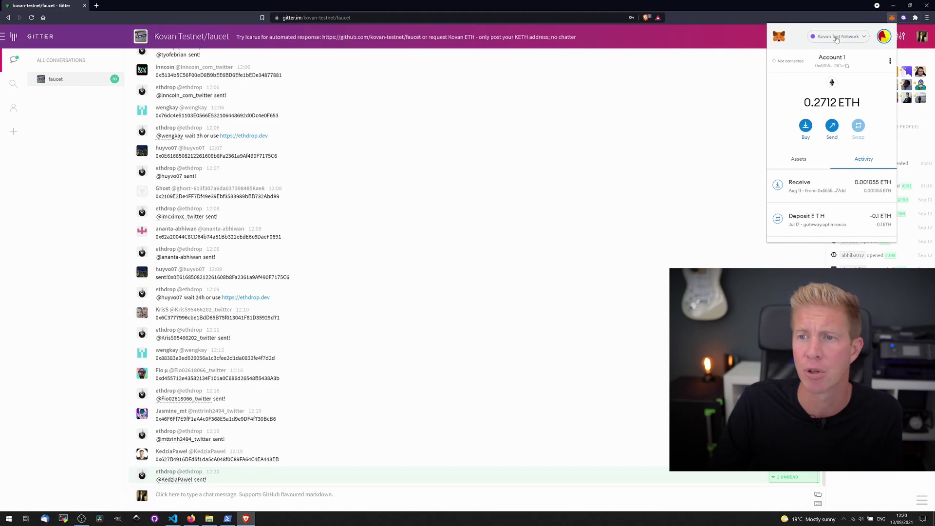
click(846, 62)
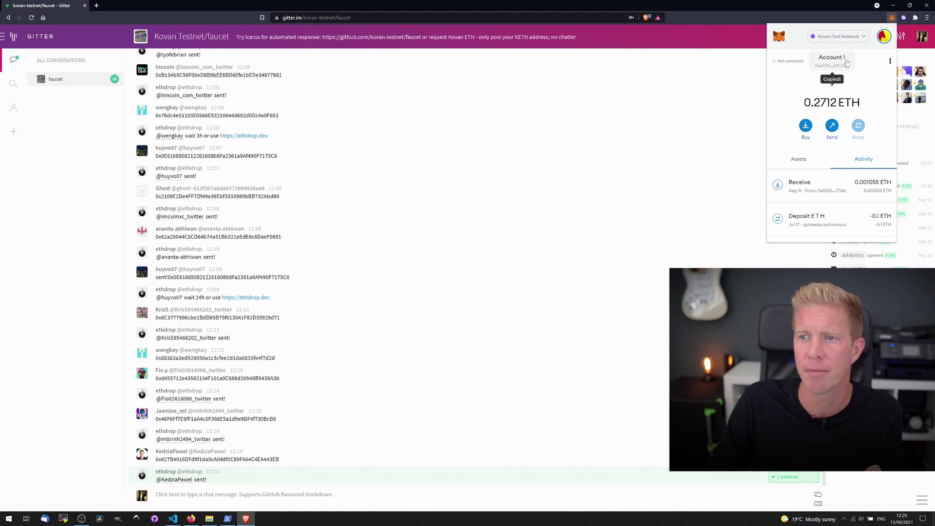
click(365, 482)
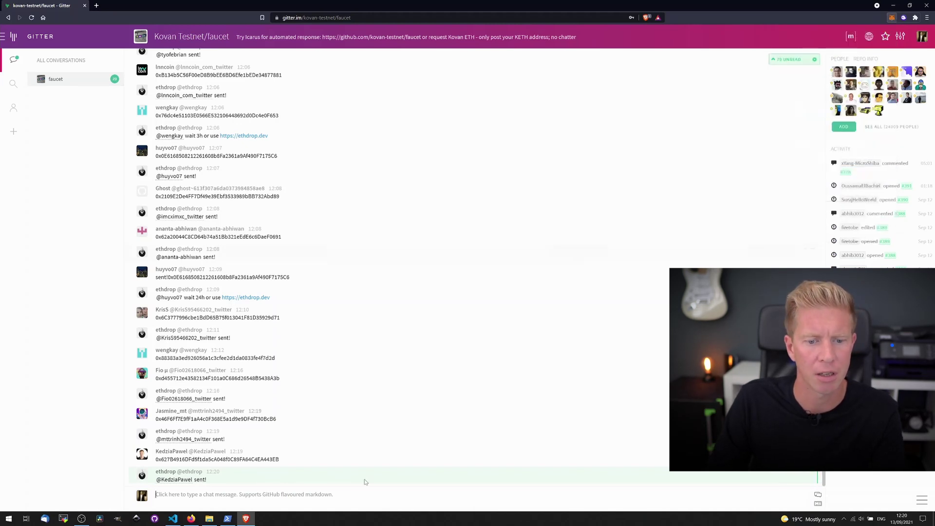
key(ctrl+v)
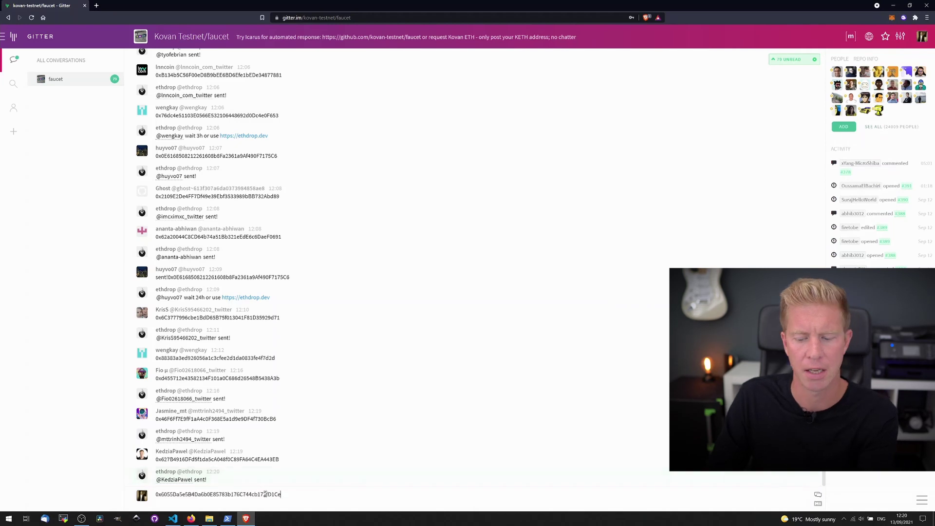
key(Return)
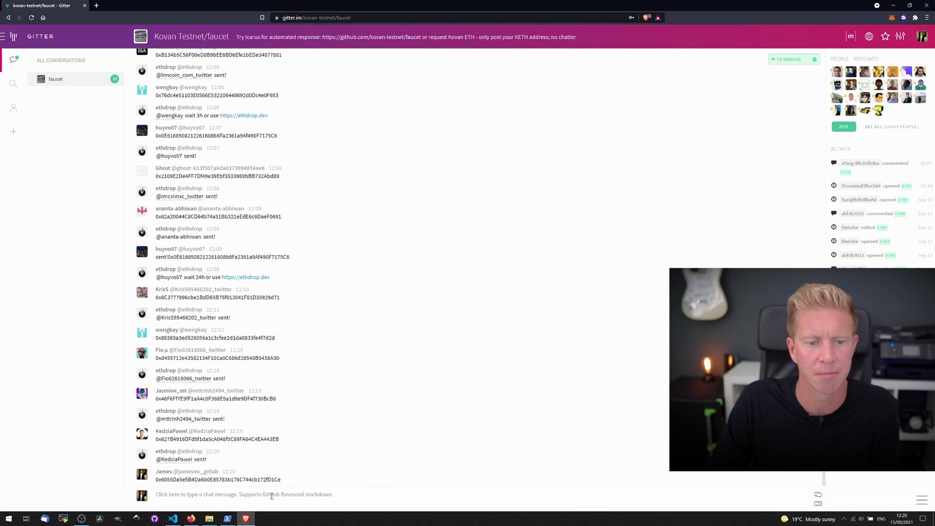
Open the wallet account's page on Kovan Etherscan.
mouse_move(179, 481)
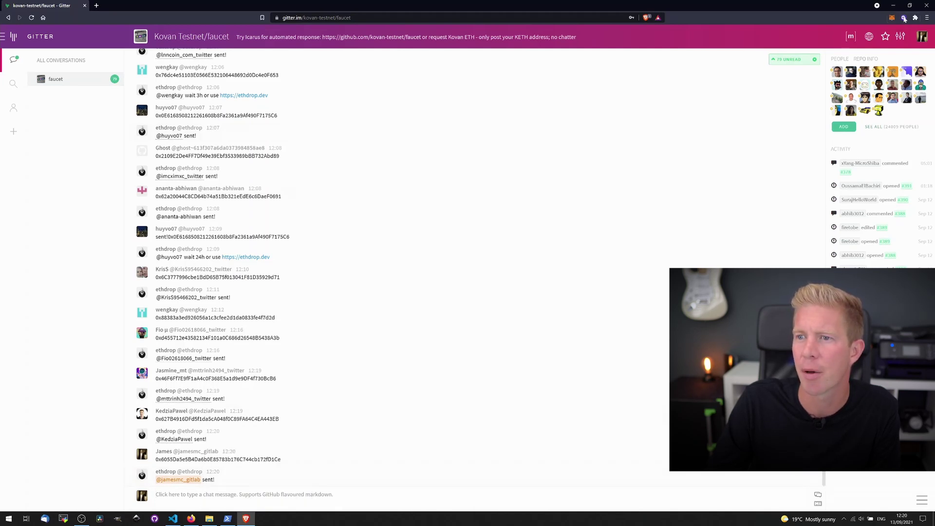
click(892, 18)
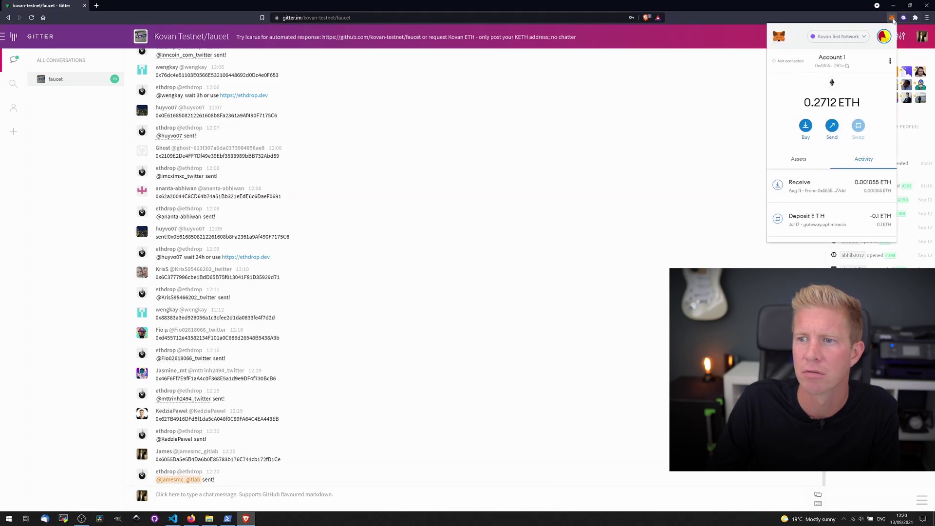
click(889, 62)
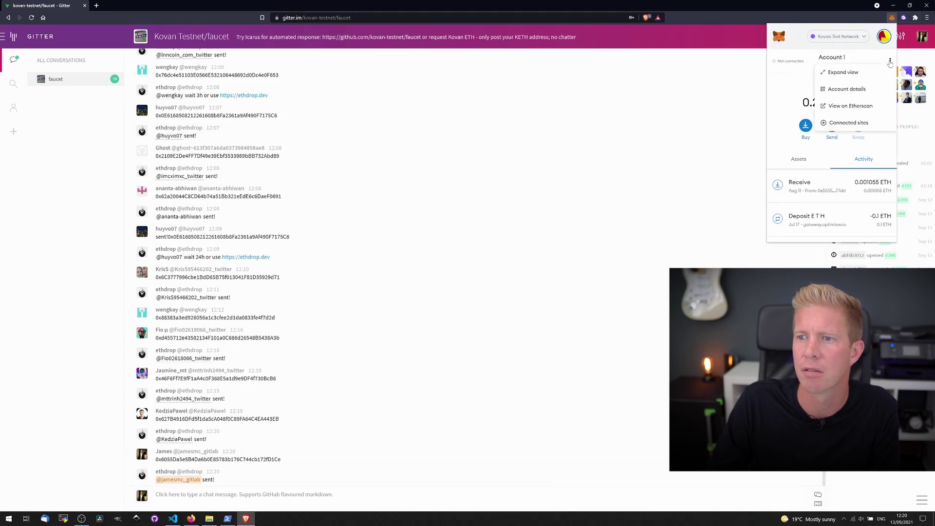
click(851, 106)
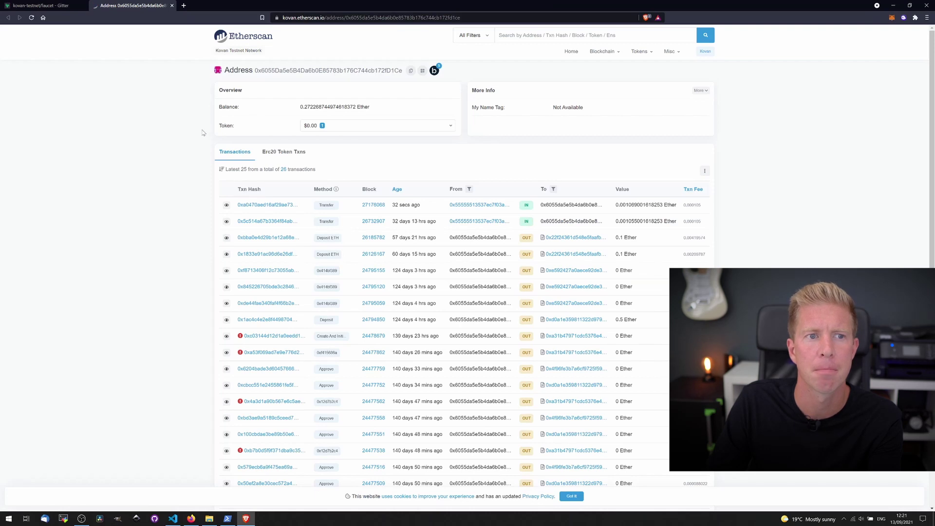
Open the newest incoming transaction and highlight its received Ether value.
click(267, 205)
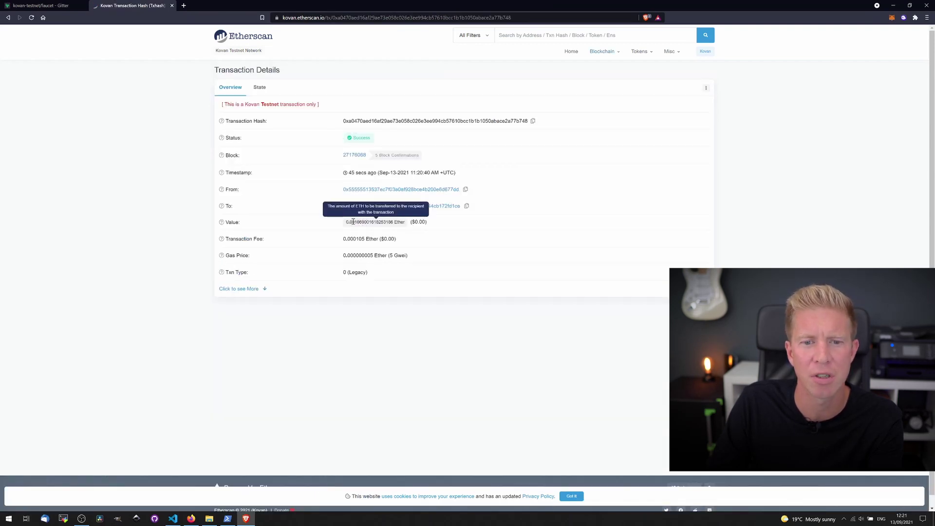
drag(346, 221, 358, 221)
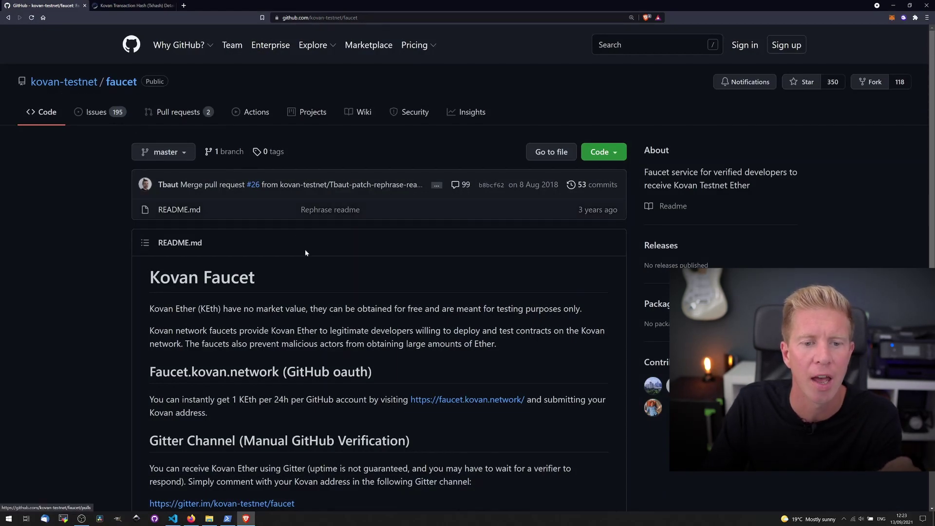
Skim the Kovan Faucet README and confirm the wallet now holds 0.2723 ETH.
scroll(305, 253, down, 3)
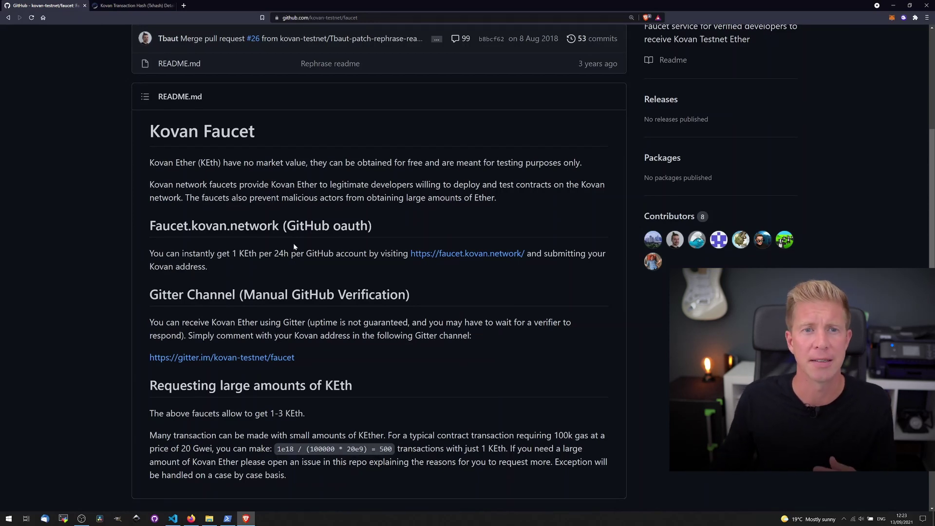
scroll(293, 244, up, 3)
click(892, 17)
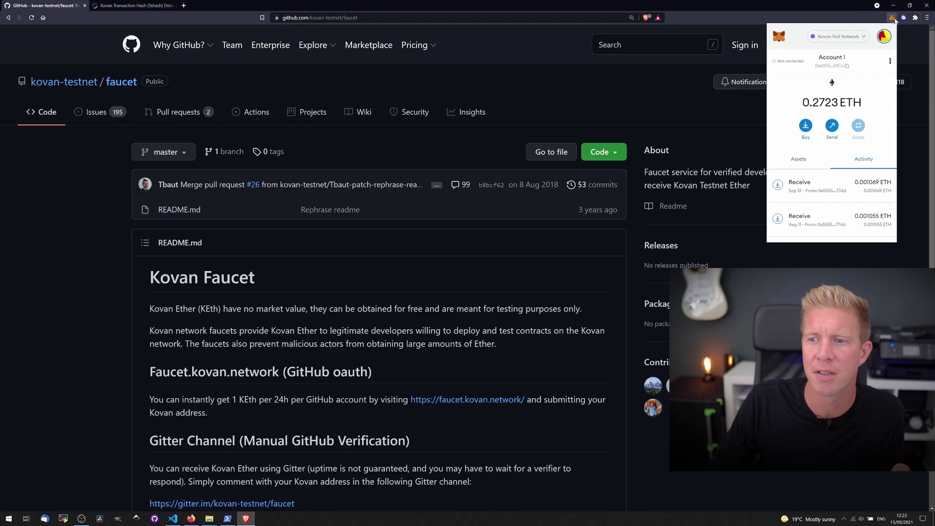
click(286, 18)
Search for uniswap, open the Uniswap homepage, and launch the swap app.
text(uniswap)
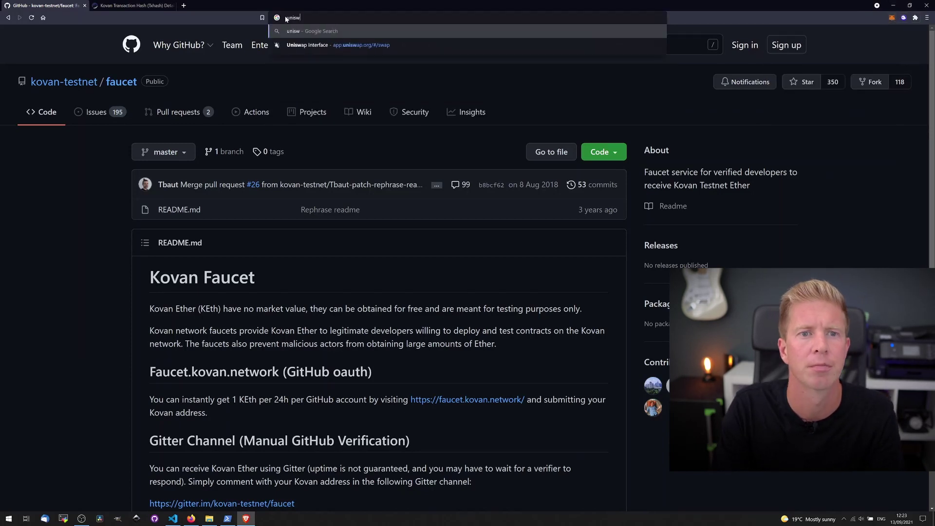
key(Return)
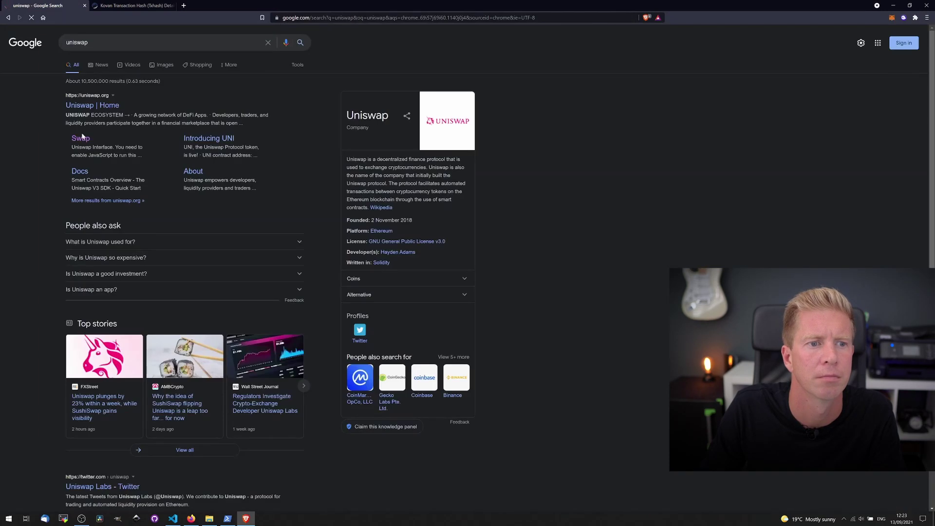
click(89, 106)
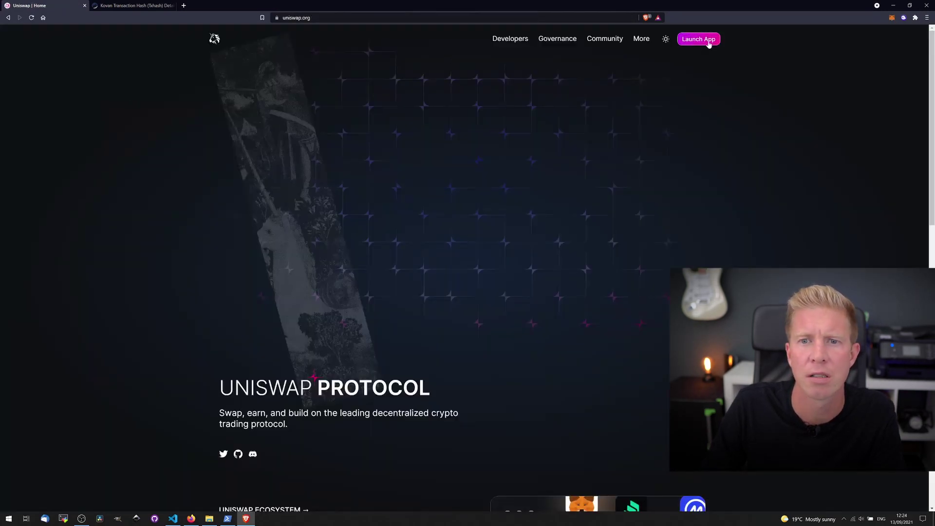
click(709, 43)
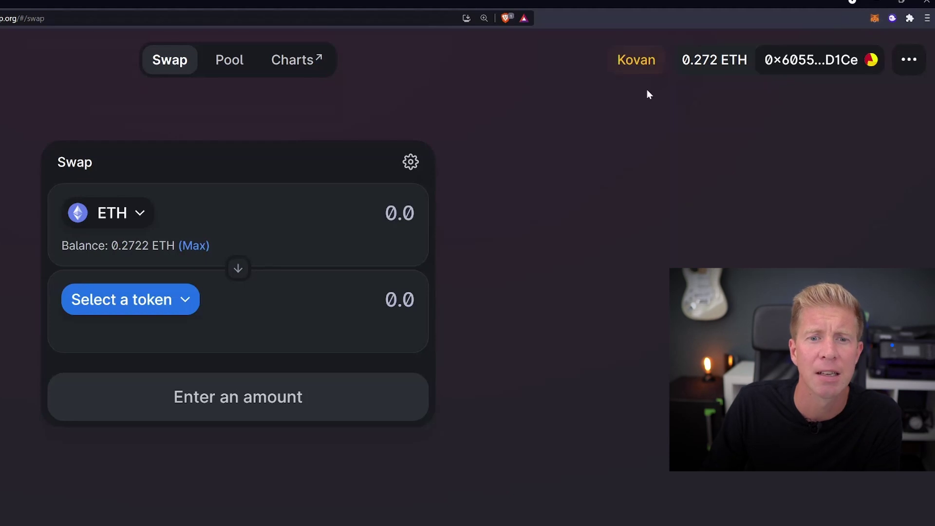
Swap 0.01 ETH for DAI and approve the transaction in MetaMask.
click(163, 307)
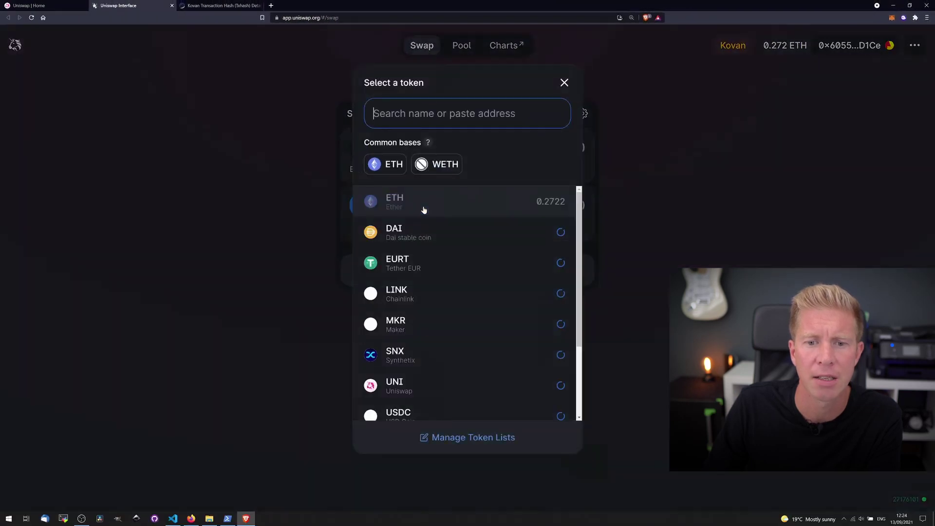
click(415, 234)
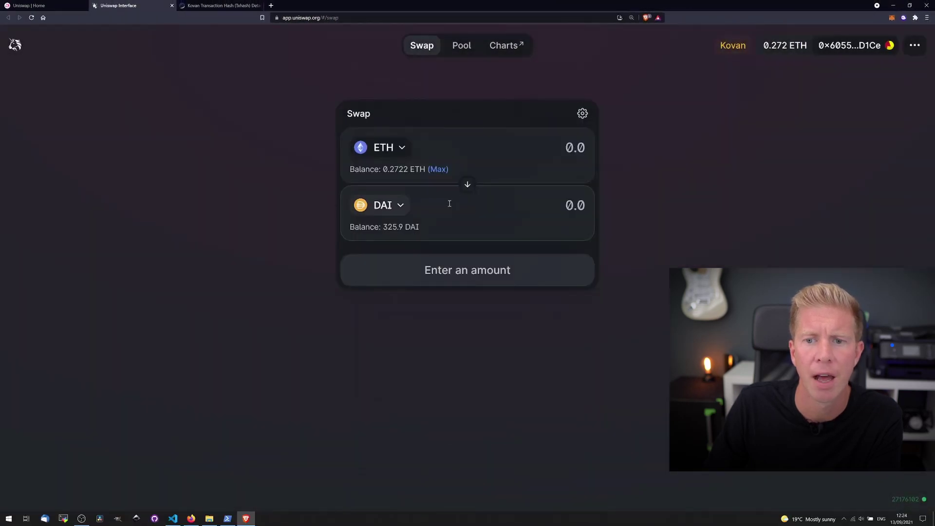
click(561, 152)
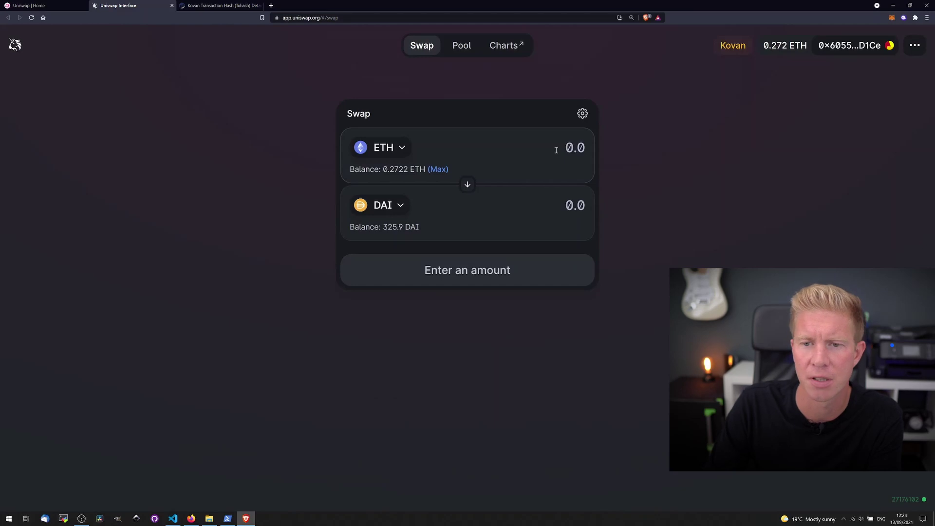
text(0.01)
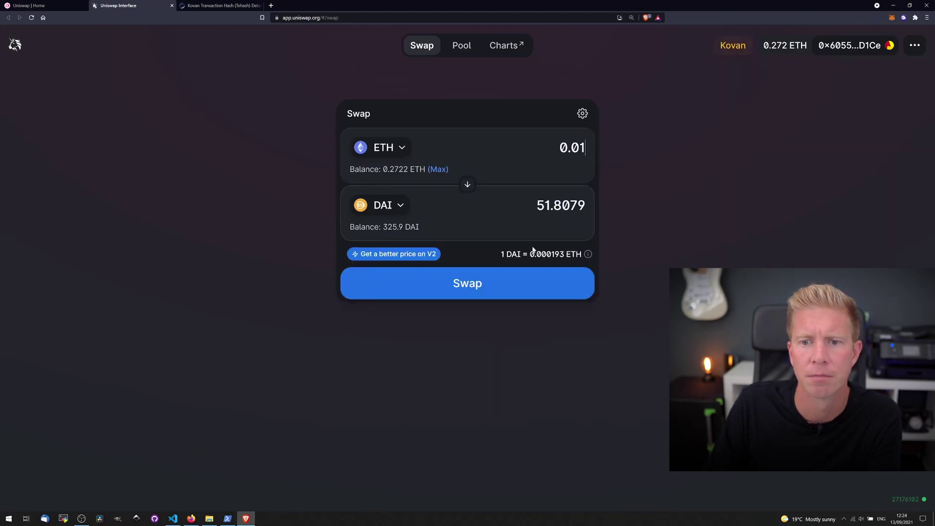
click(531, 300)
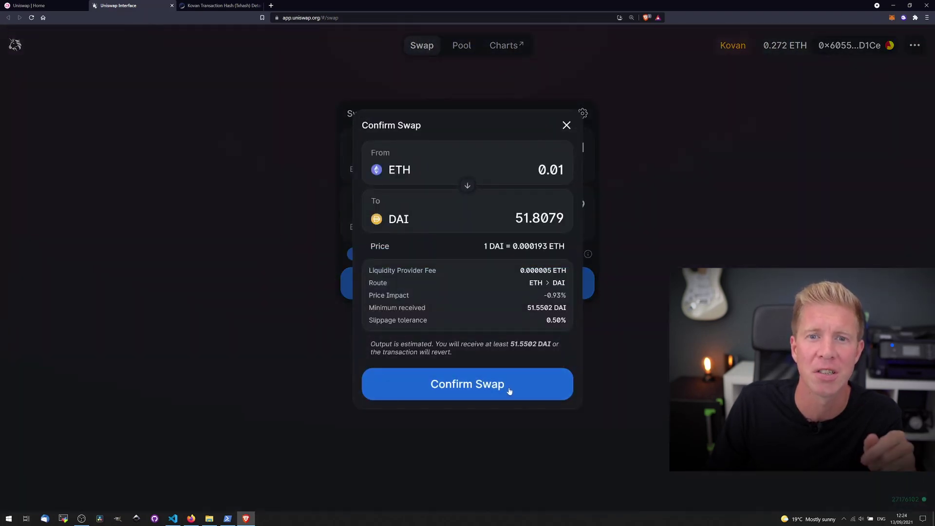
click(509, 391)
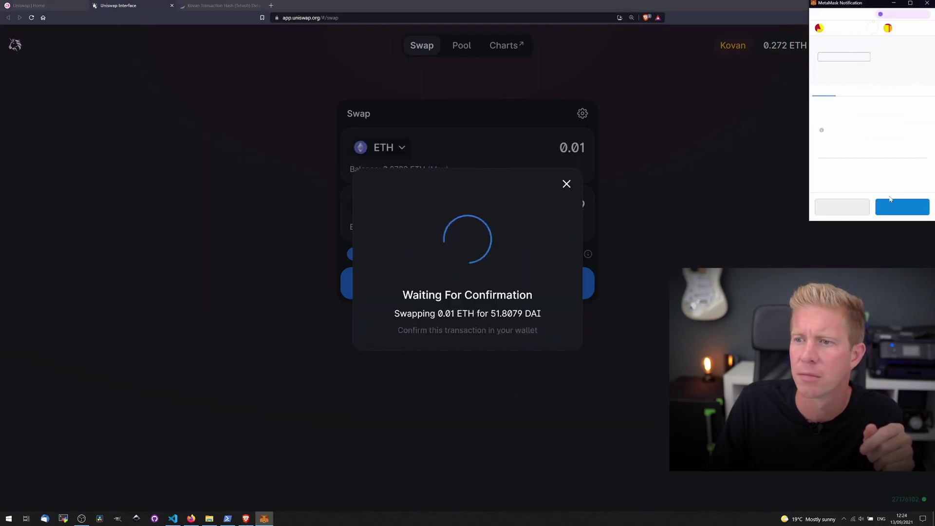
click(901, 206)
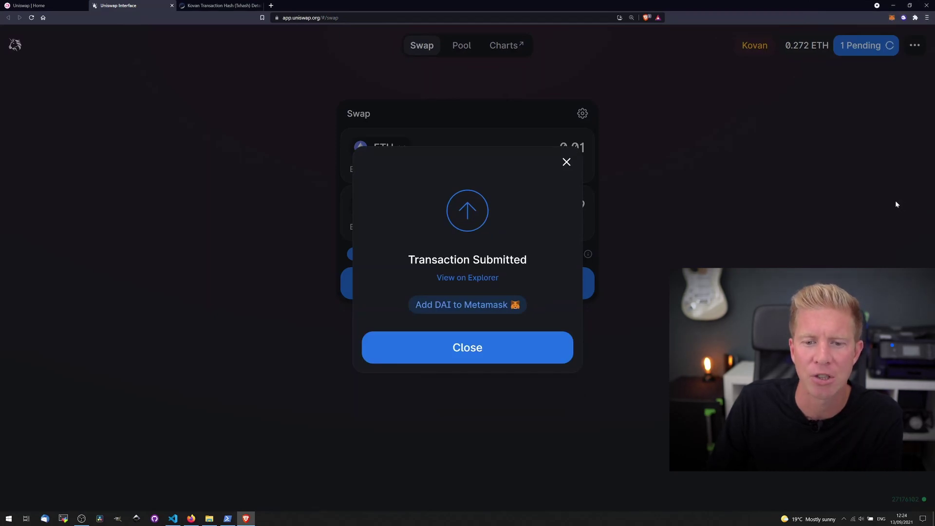
Add DAI to the wallet and verify balances of 377.7 DAI and 0.2621 ETH.
click(468, 311)
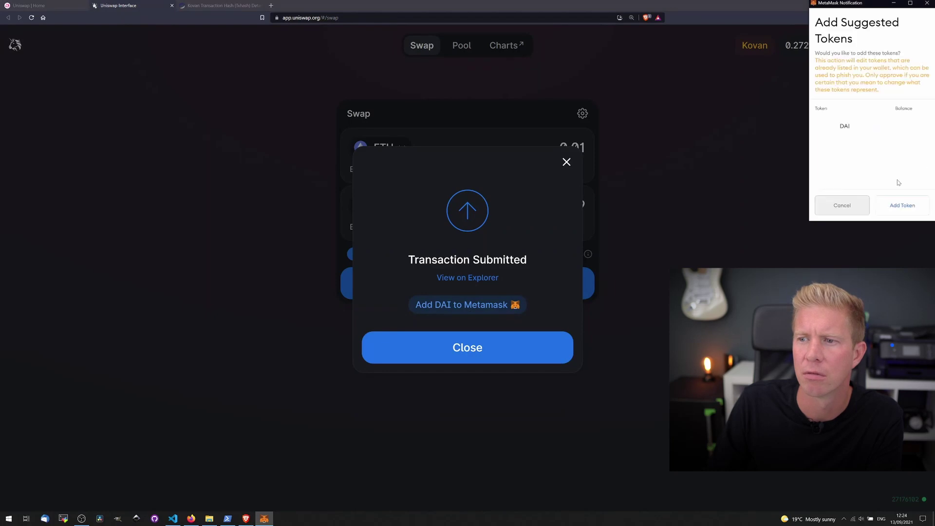
click(906, 206)
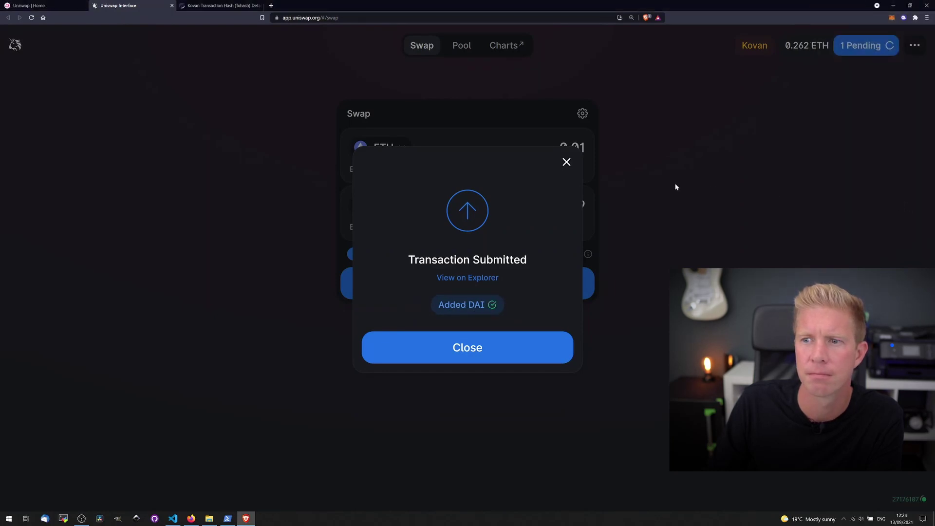
click(566, 163)
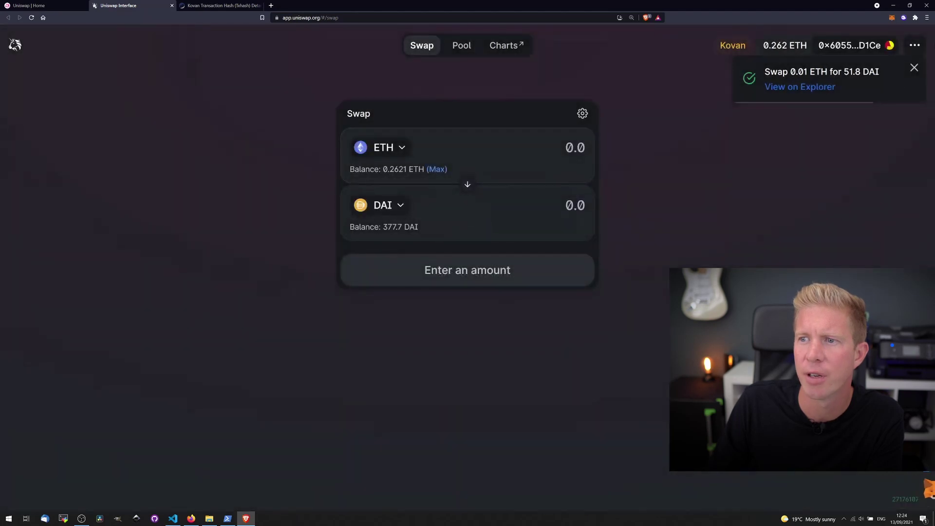
click(891, 18)
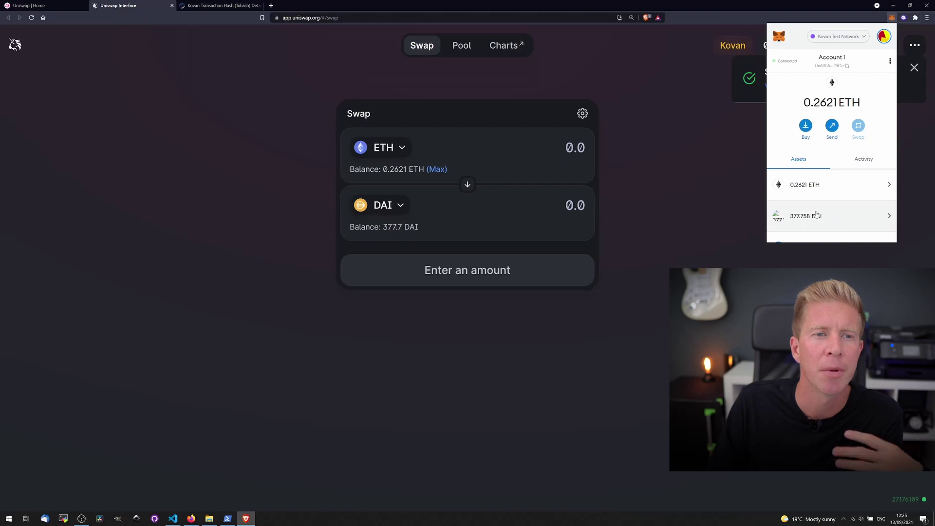
click(729, 165)
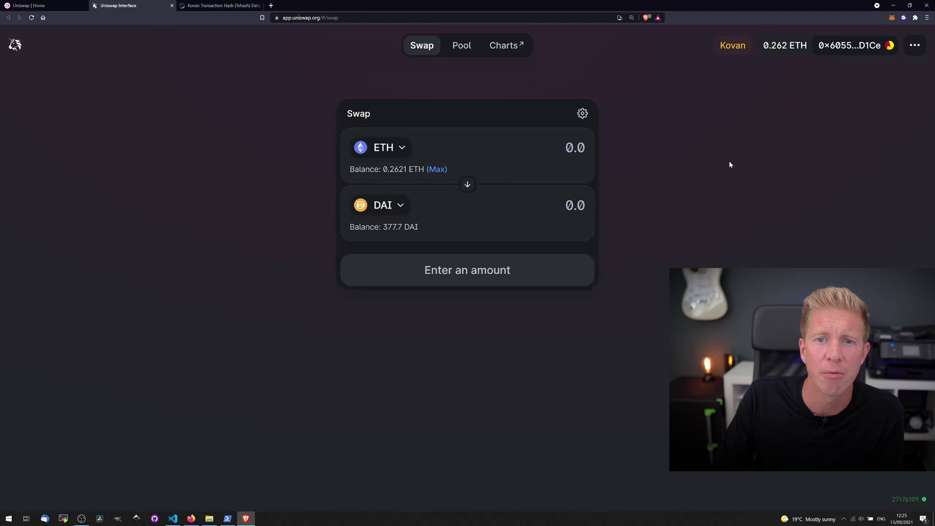
Set up a new full-range ETH/DAI position at the 0.3% fee tier with 0.01 ETH.
click(456, 45)
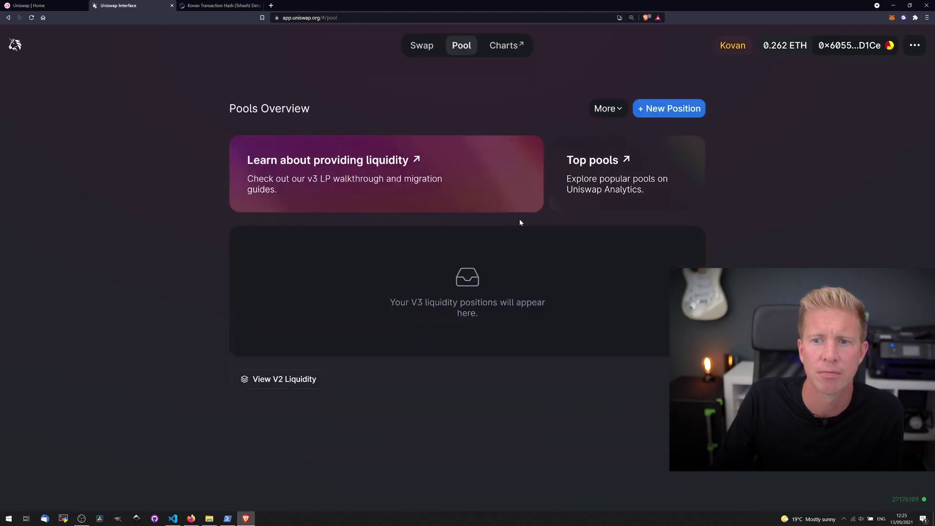
click(677, 105)
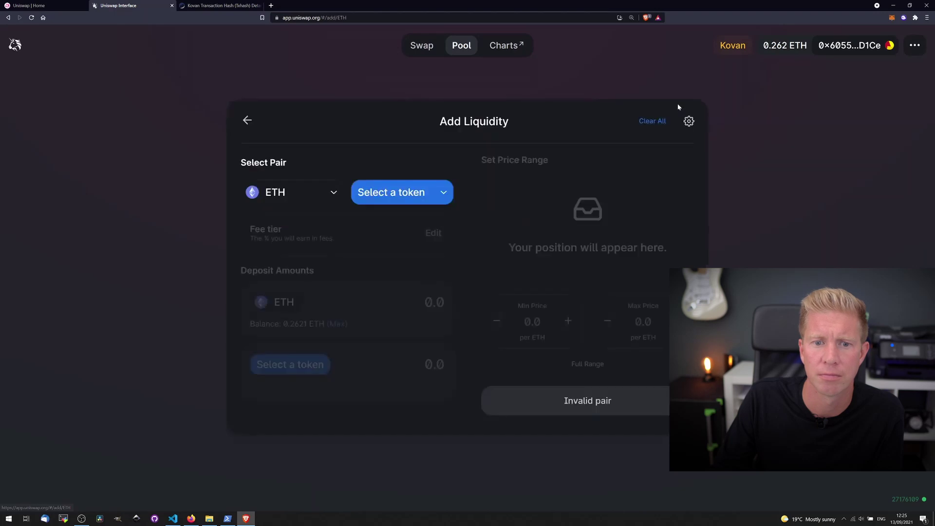
click(392, 201)
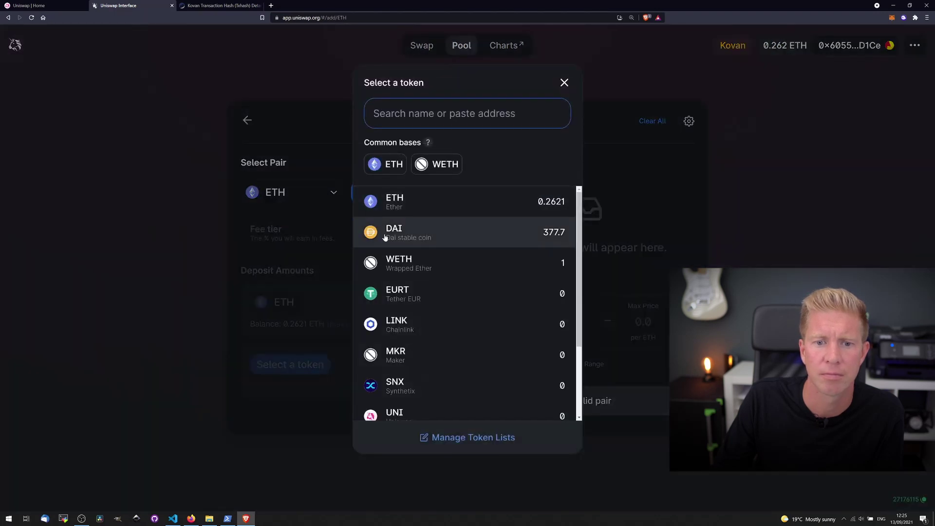
click(421, 239)
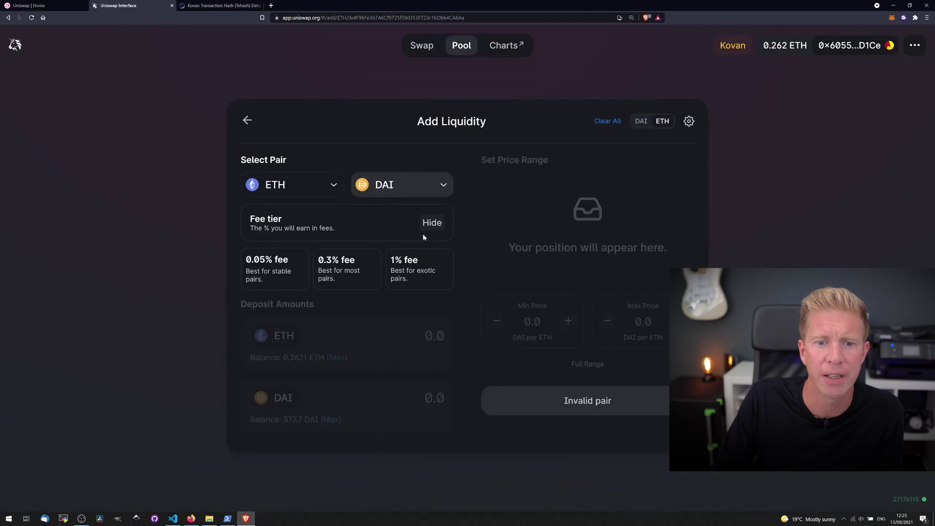
click(325, 268)
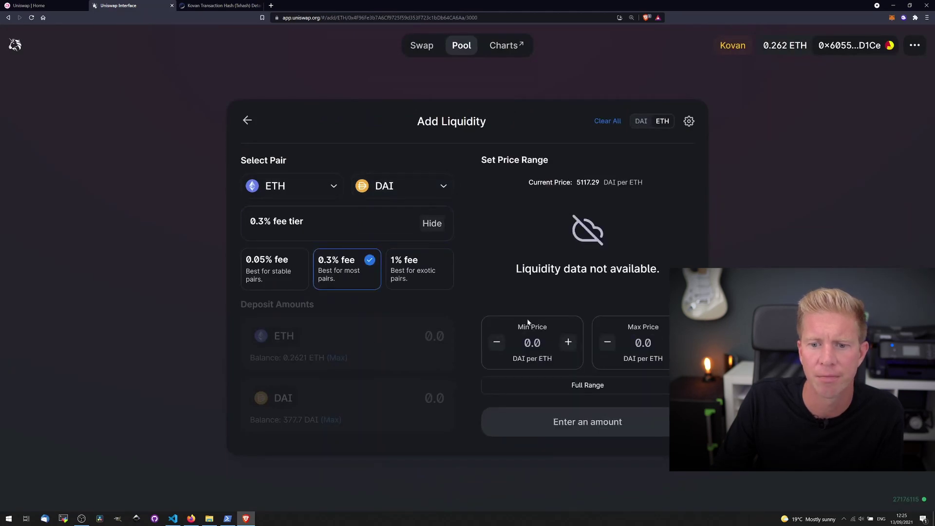
click(588, 385)
click(428, 337)
text(0.01)
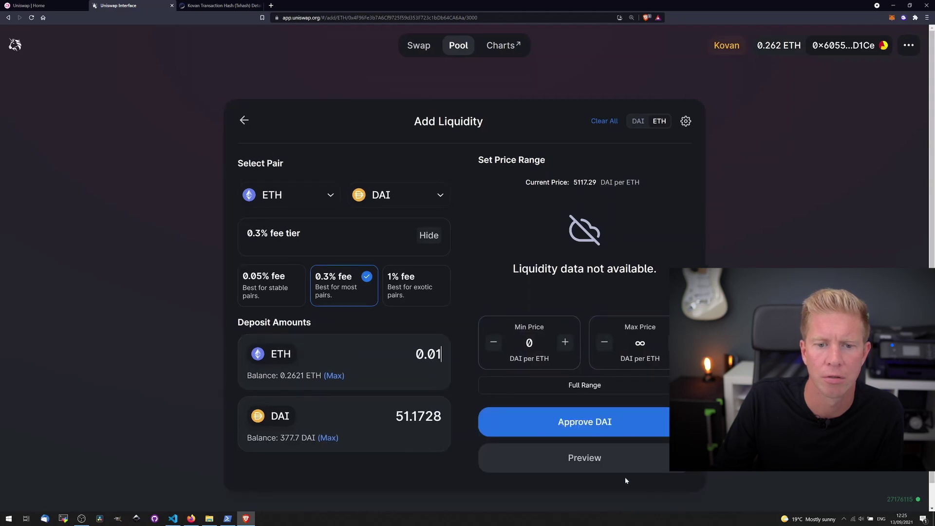
Approve DAI, then add and confirm the 0.01 ETH / 51.1728 DAI liquidity.
click(617, 428)
click(892, 217)
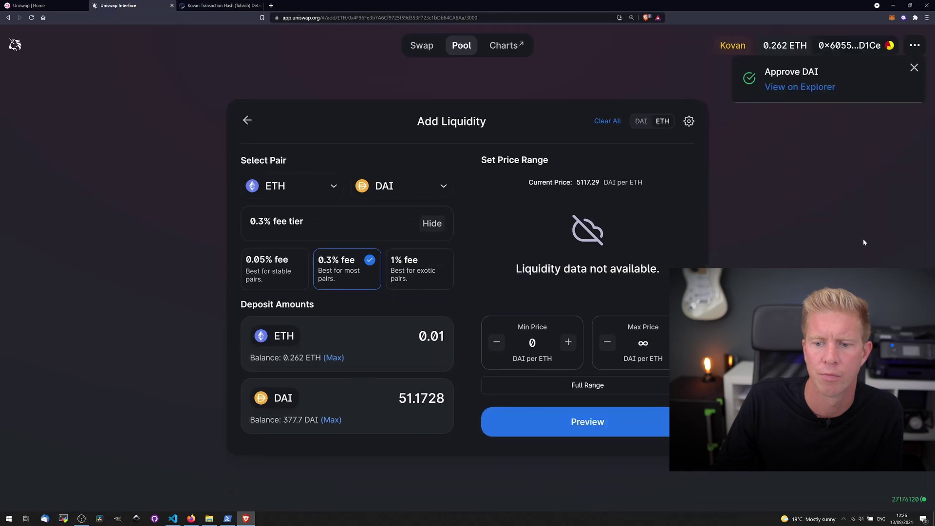
click(587, 422)
click(468, 398)
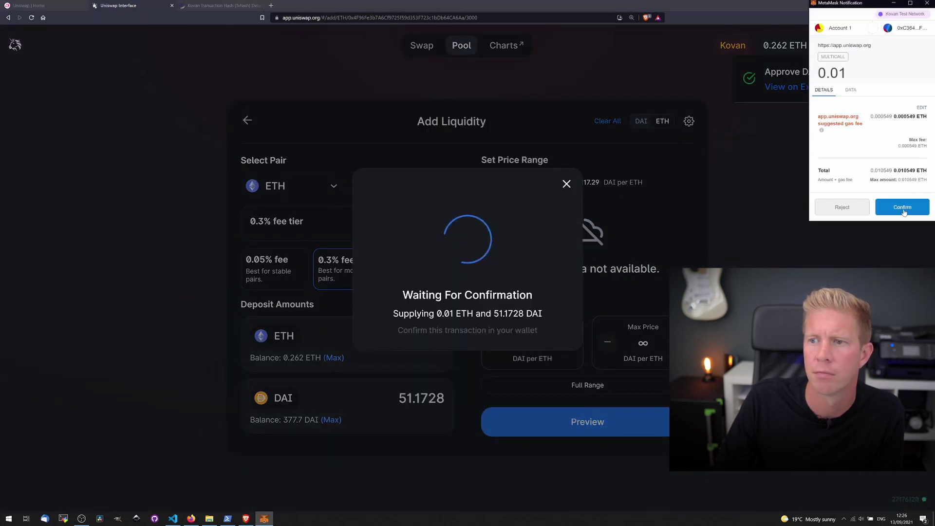
click(901, 208)
click(495, 335)
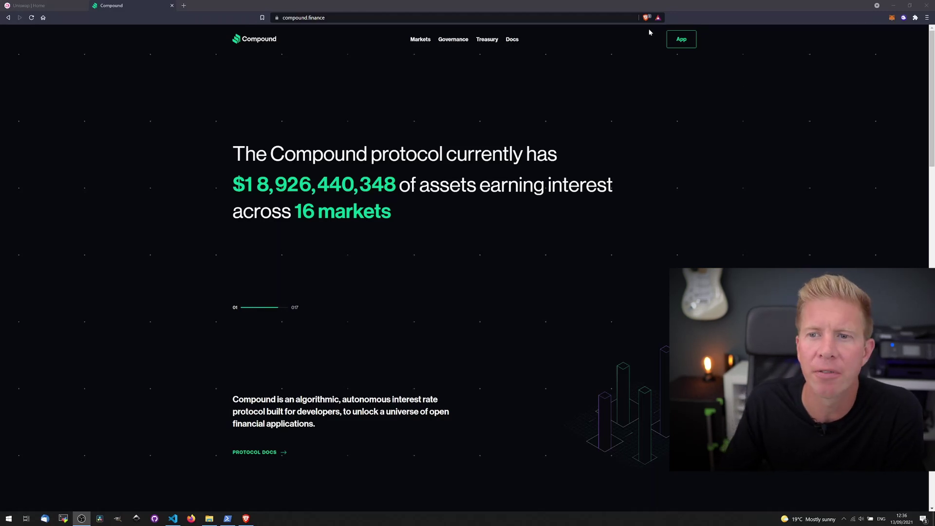
Launch the Compound app and open the Ether supply form at 14.65% APY.
click(678, 46)
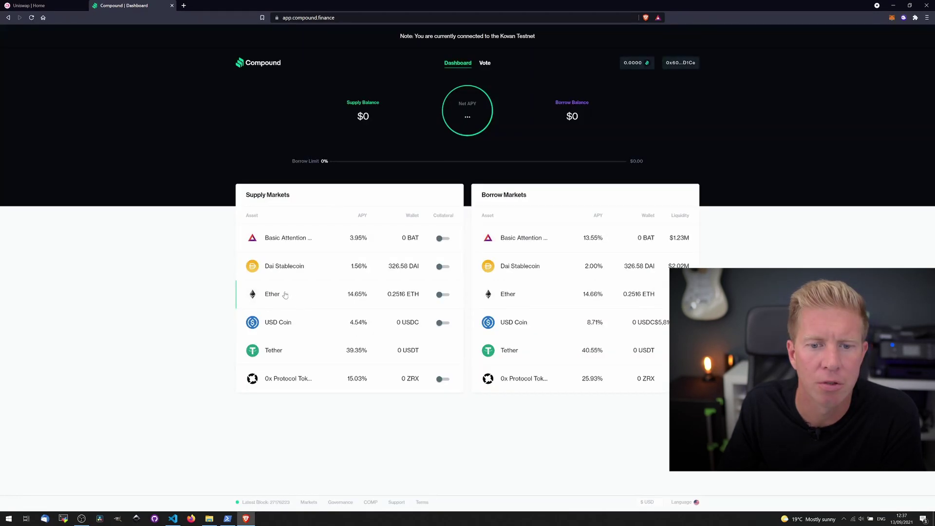
click(286, 295)
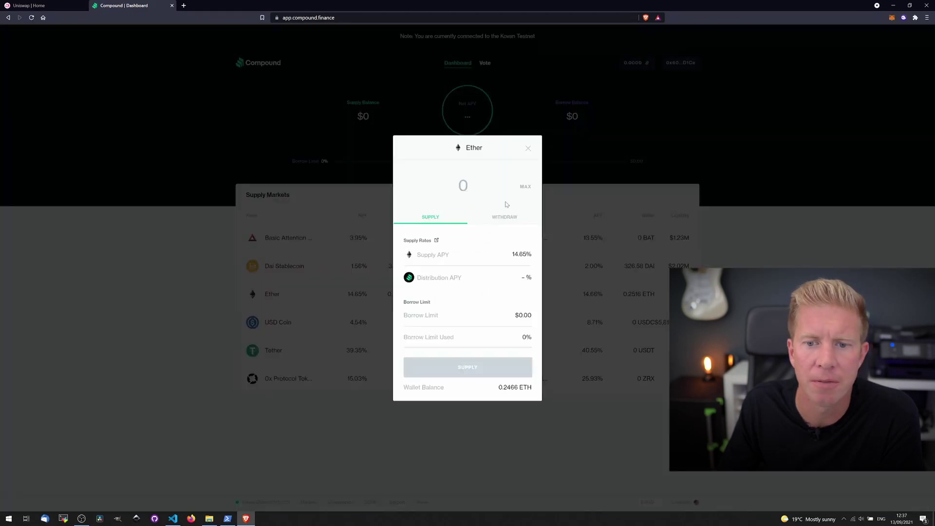
Supply 0.001 ETH to Compound and check the new supply balance.
text(0.001)
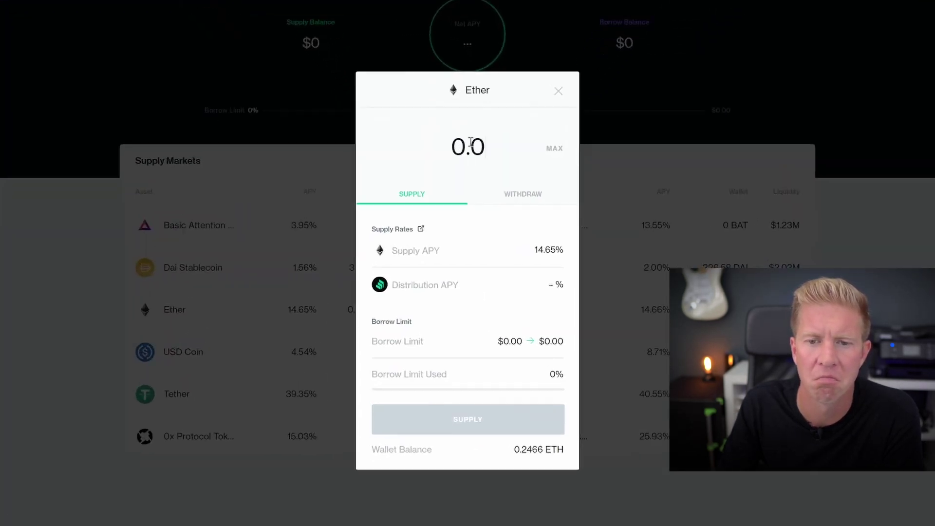
click(475, 418)
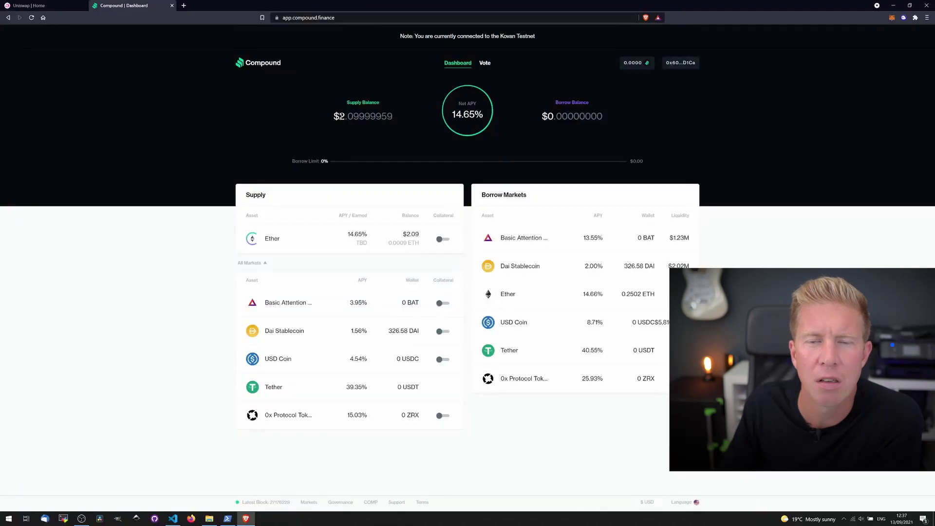
drag(340, 116, 371, 116)
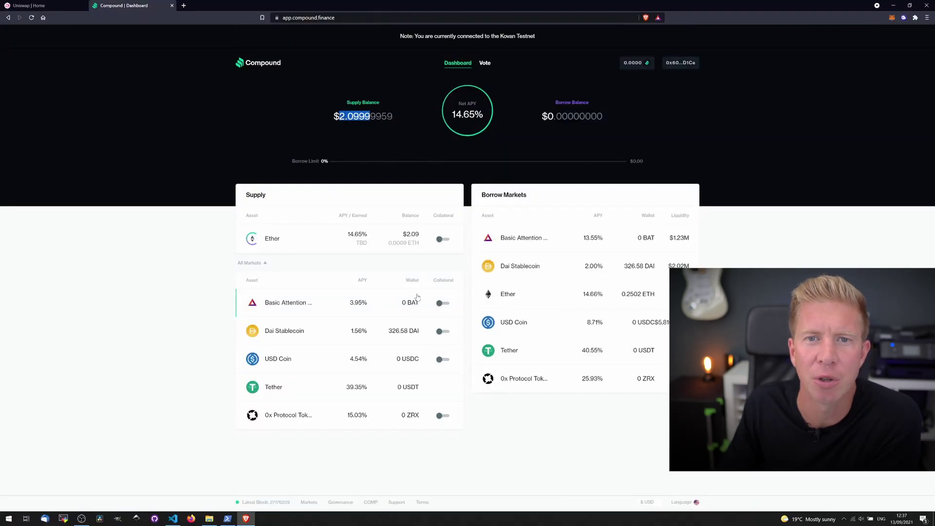
Enable Ether as collateral and approve it, raising the borrow limit to $1.57.
click(442, 239)
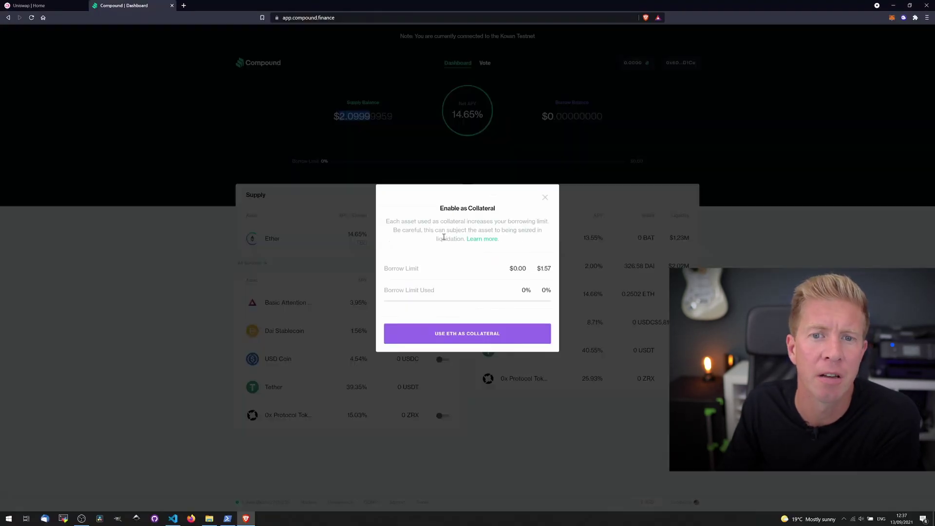
click(484, 335)
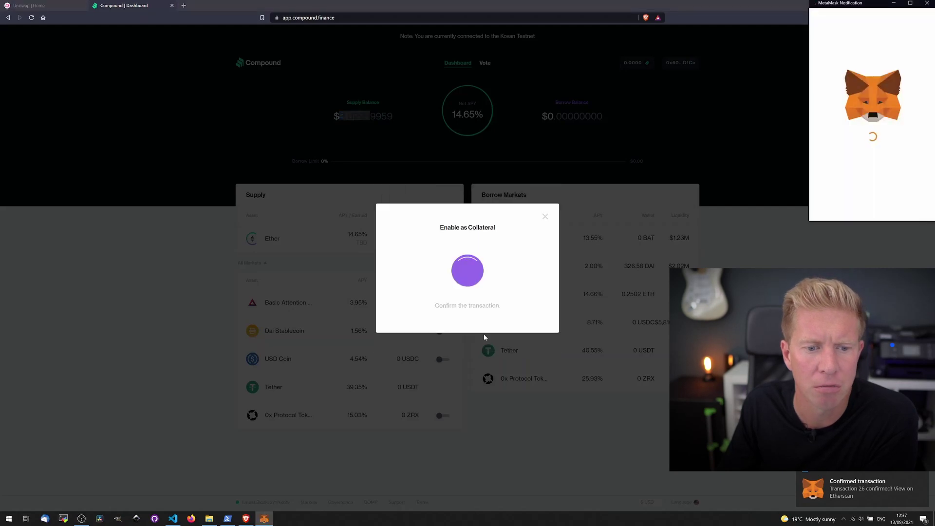
click(904, 207)
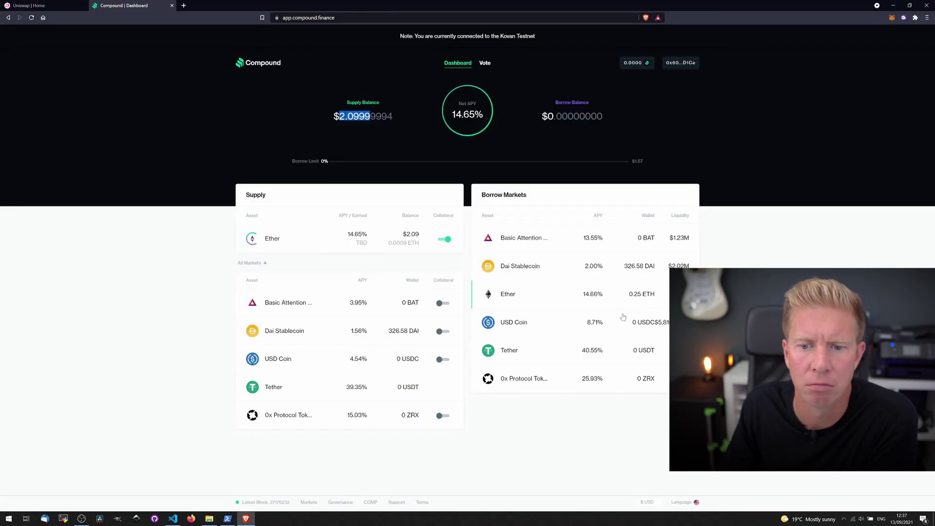
Borrow 1 DAI from the Dai Stablecoin market and confirm the transaction in MetaMask.
click(531, 268)
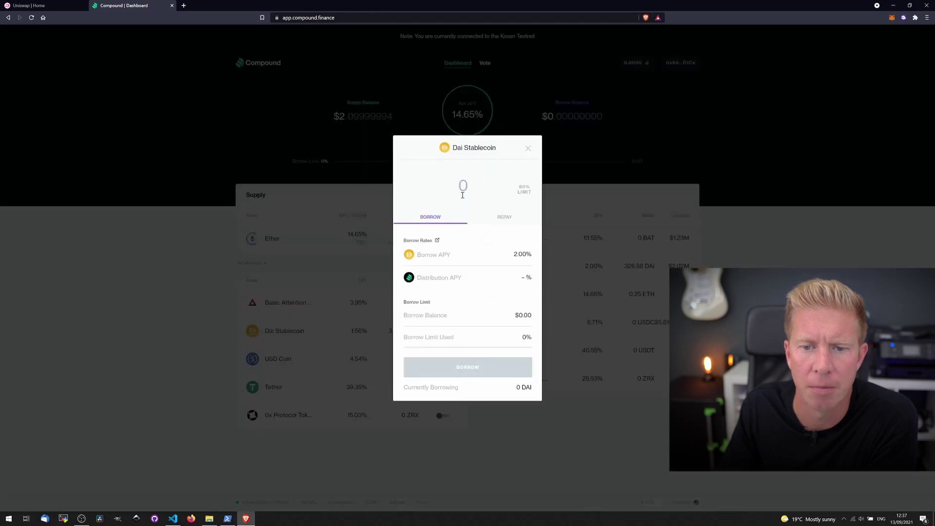
text(1)
click(441, 373)
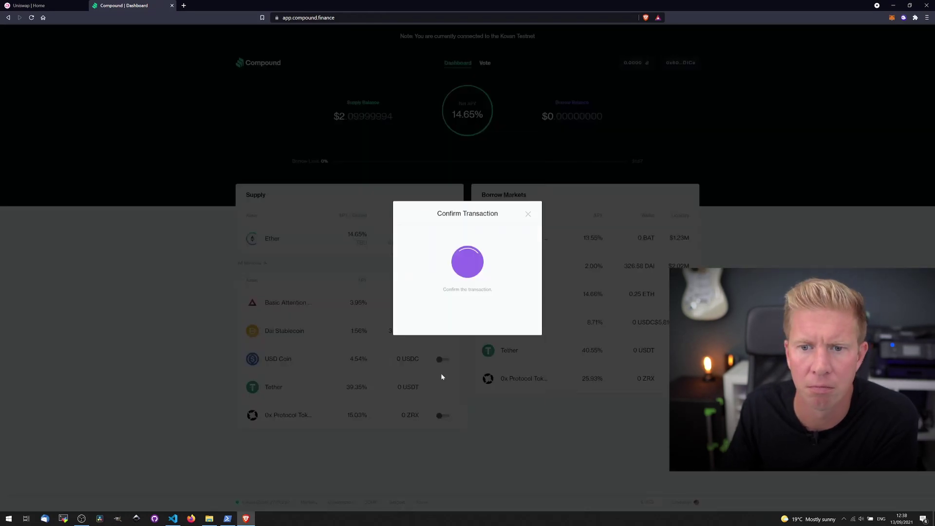
click(915, 206)
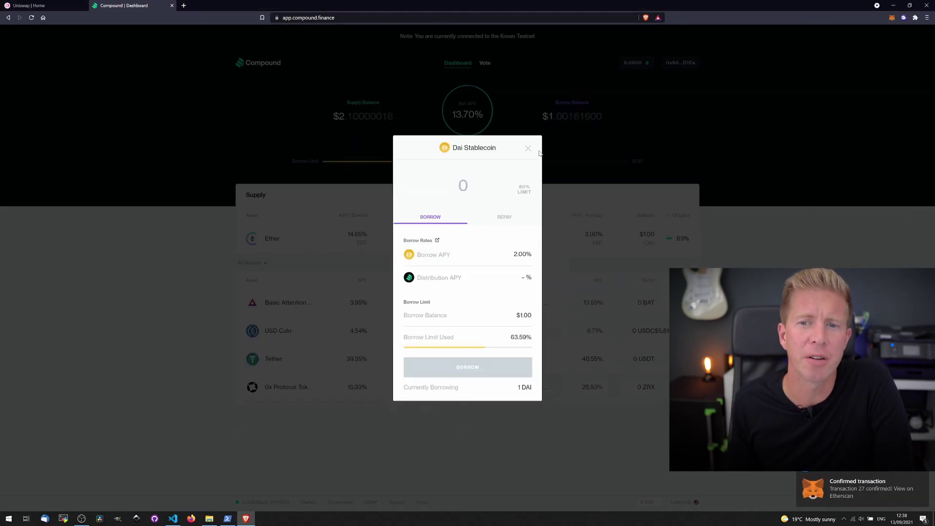
click(528, 148)
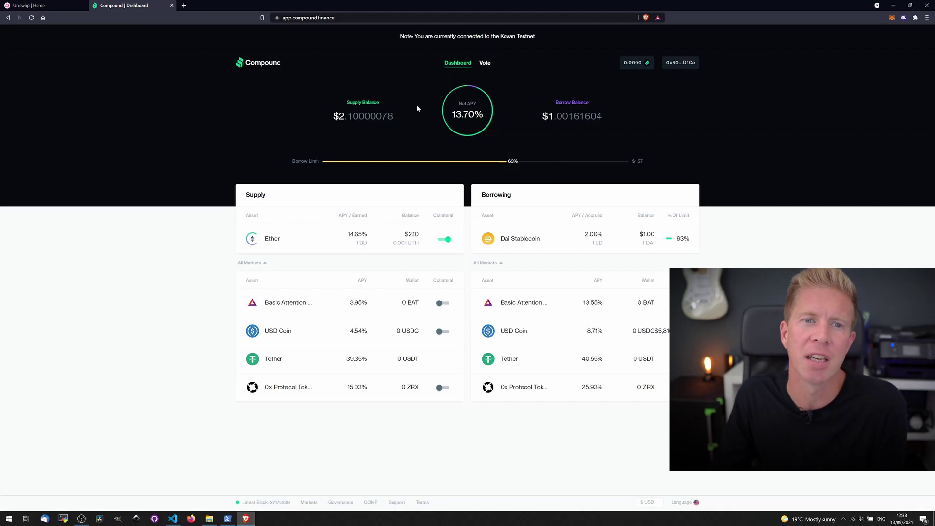
Check the wallet's network list, then load CrossChainTraffic and show its testnet networks.
click(892, 18)
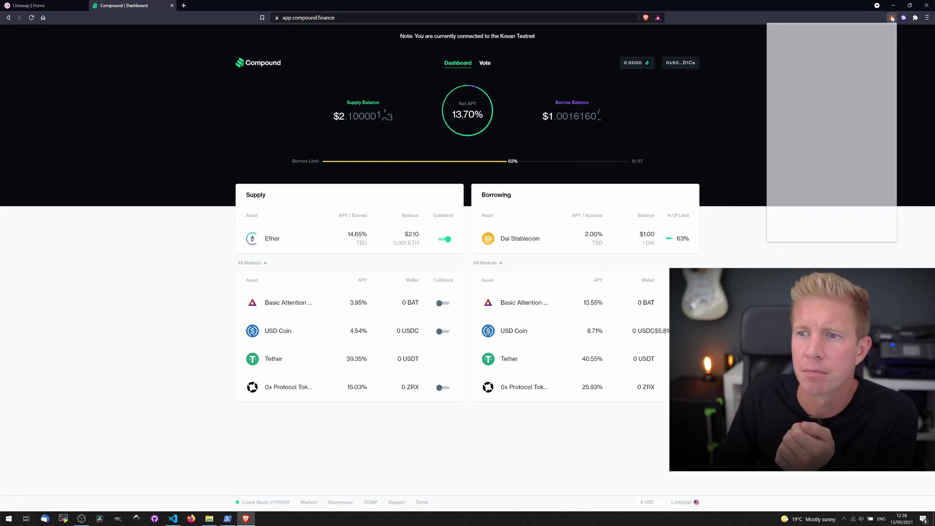
click(855, 37)
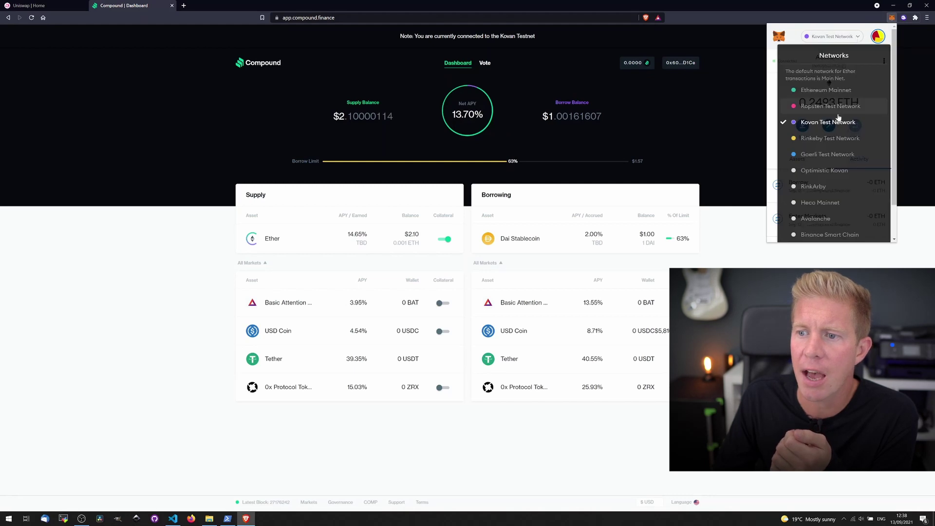
scroll(834, 121, down, 2)
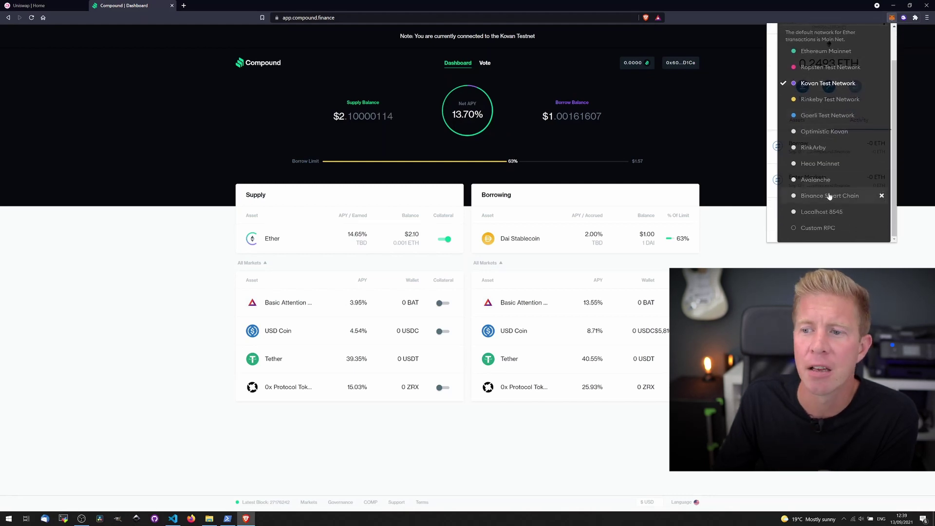
click(299, 18)
text(cros)
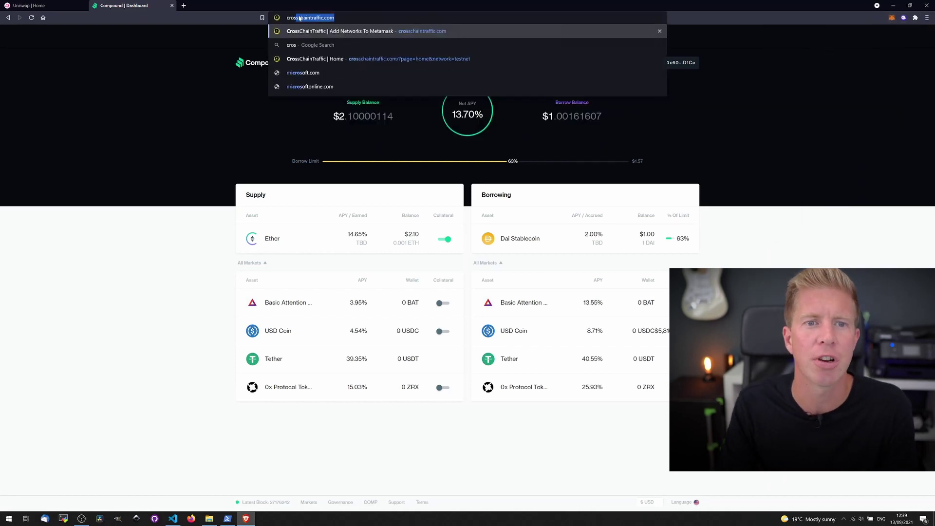
key(Return)
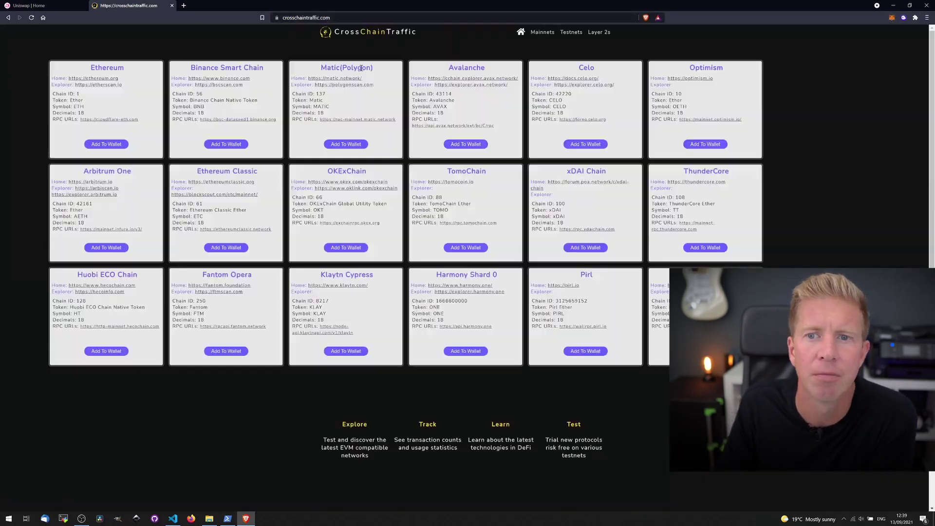
click(570, 32)
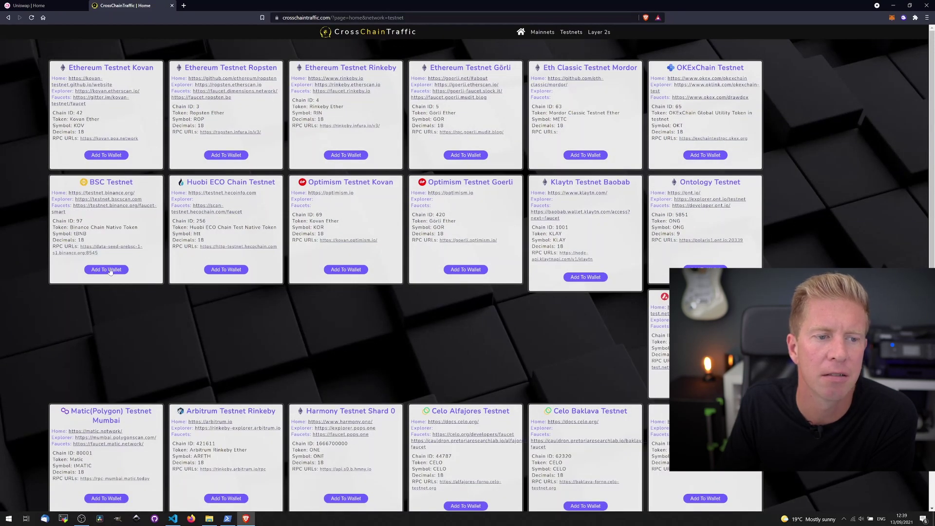
Add BSC Testnet to MetaMask, switch to it, and verify the 0 TBNB balance.
click(106, 270)
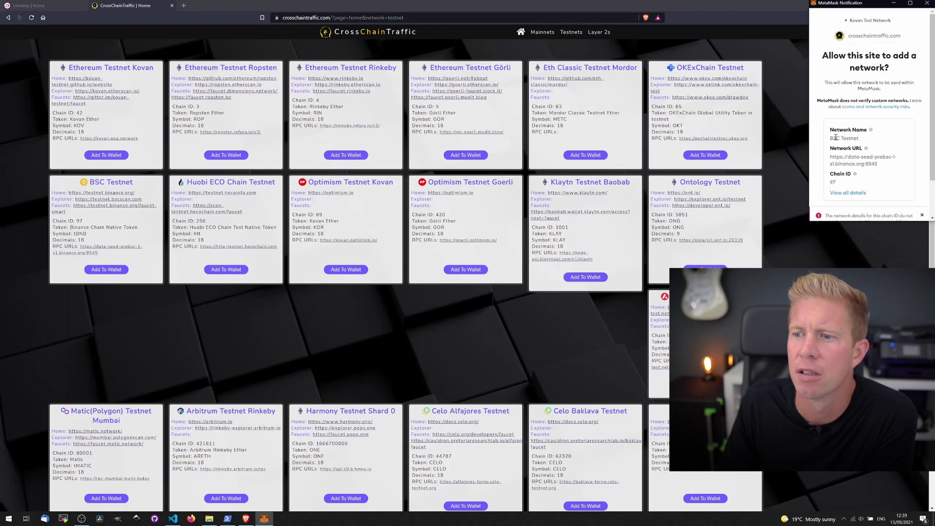
scroll(891, 174, down, 2)
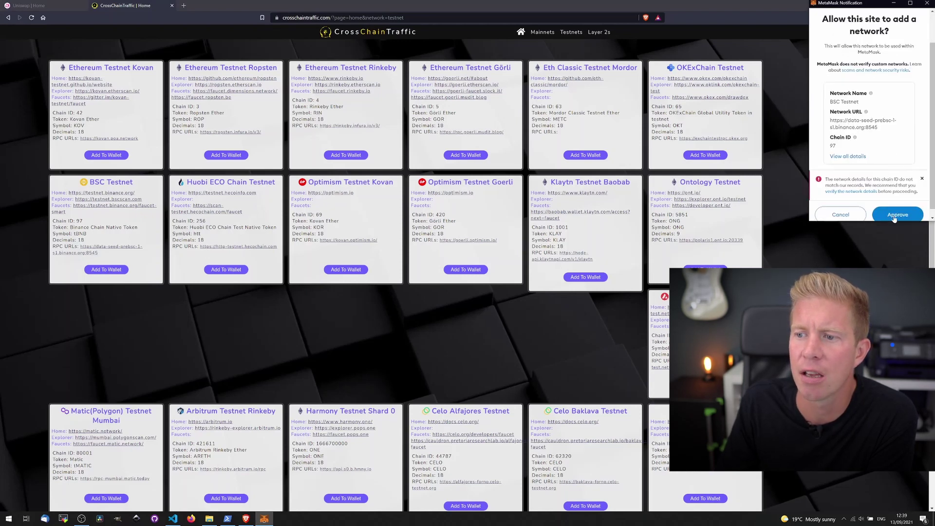
click(899, 215)
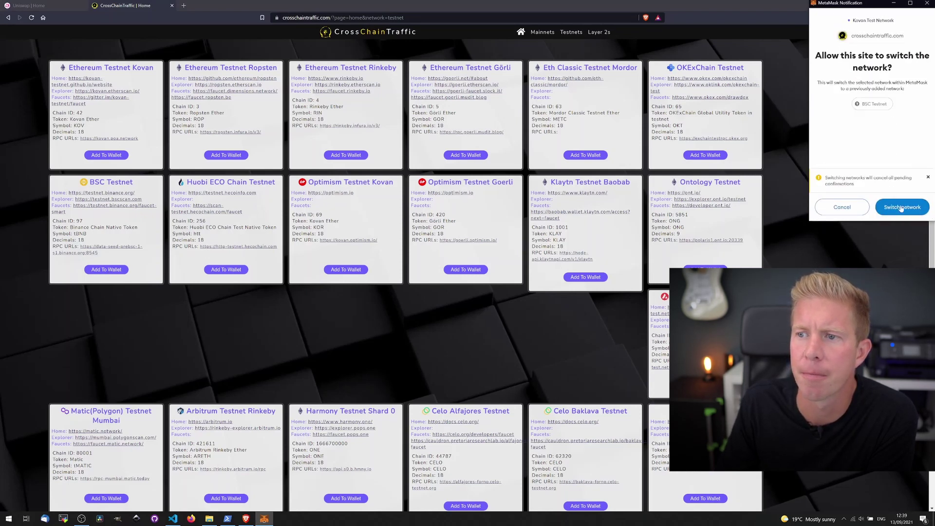
click(902, 208)
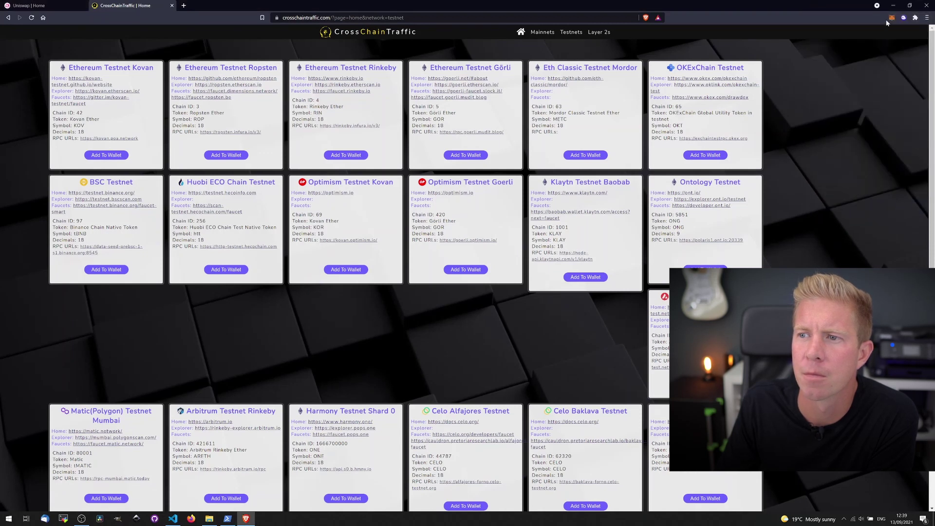
click(890, 18)
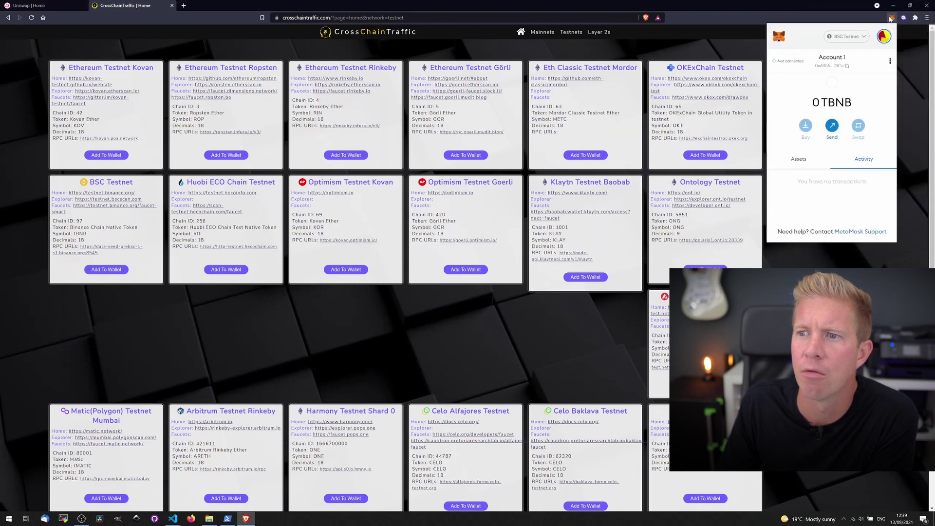
click(388, 22)
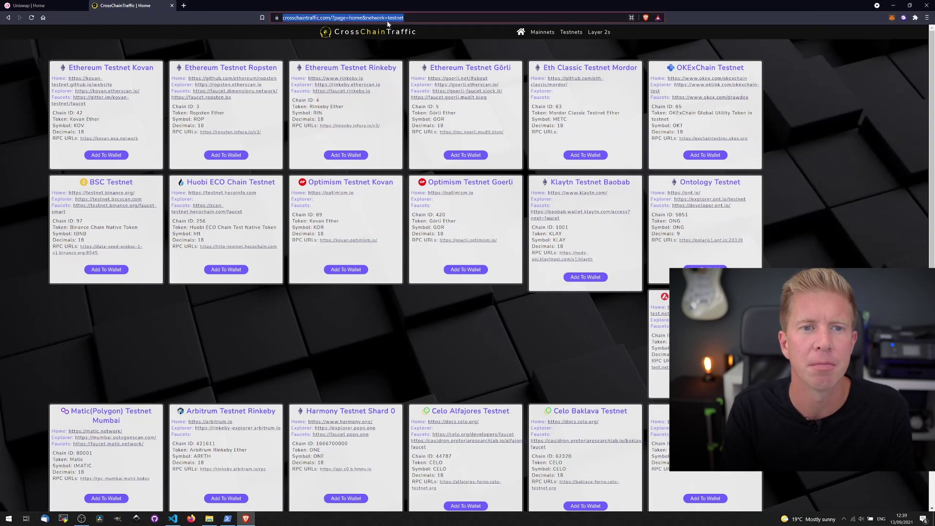
Search for and open the Binance Smart Chain testnet faucet, then copy the wallet address.
text(binance smar)
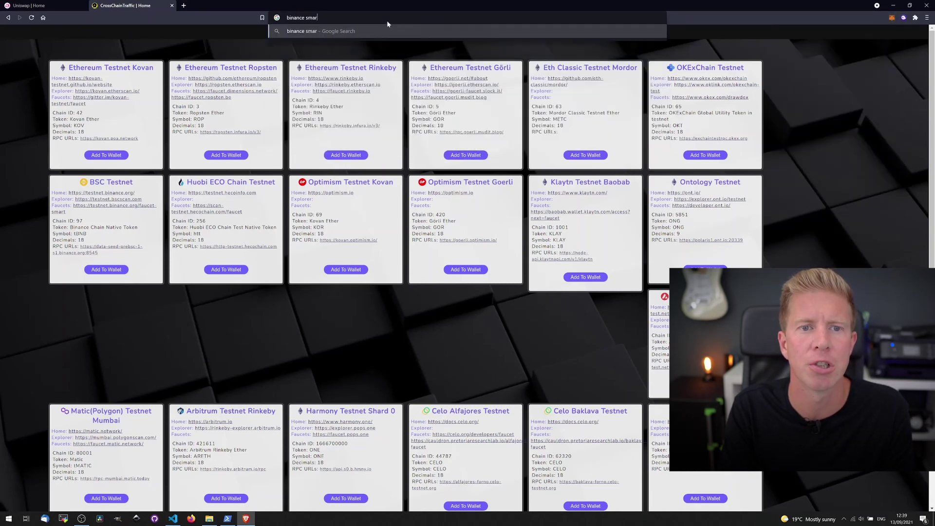
text(t chain testne)
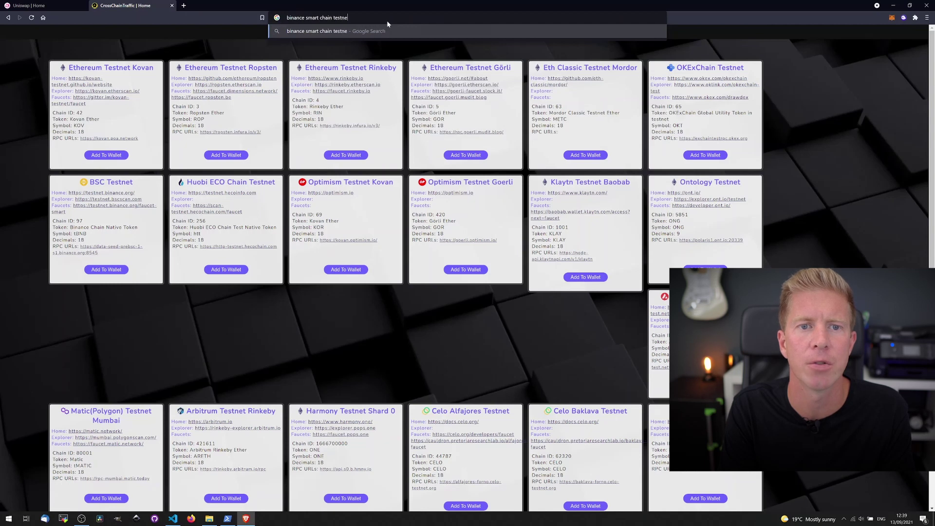
text(t faucet)
key(Return)
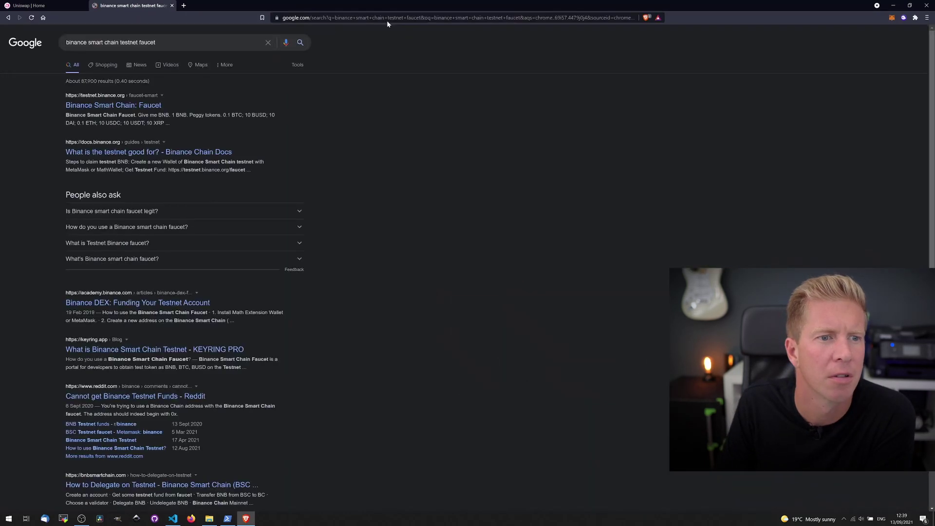
click(133, 112)
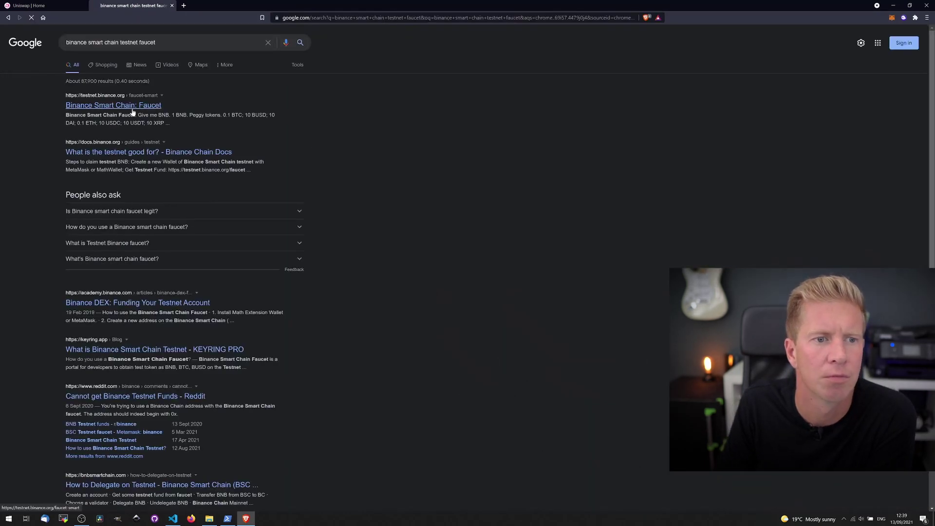
click(892, 18)
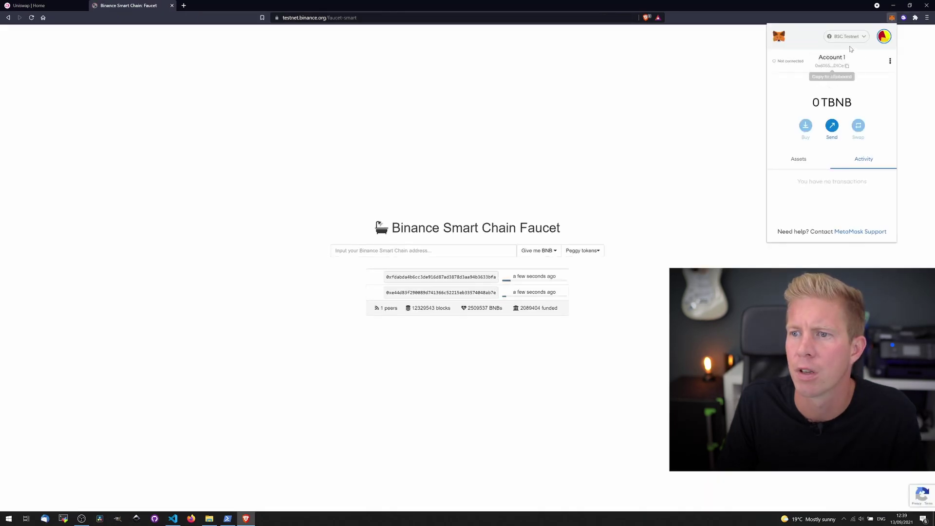
click(832, 60)
Paste the wallet address into the faucet, request 1 BNB, and confirm 1 TBNB arrived.
click(492, 256)
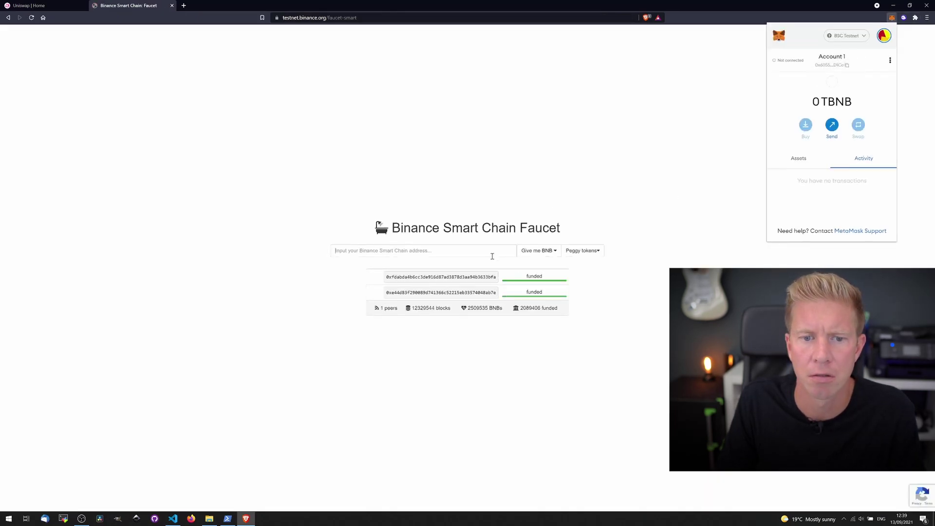
key(ctrl+v)
click(540, 251)
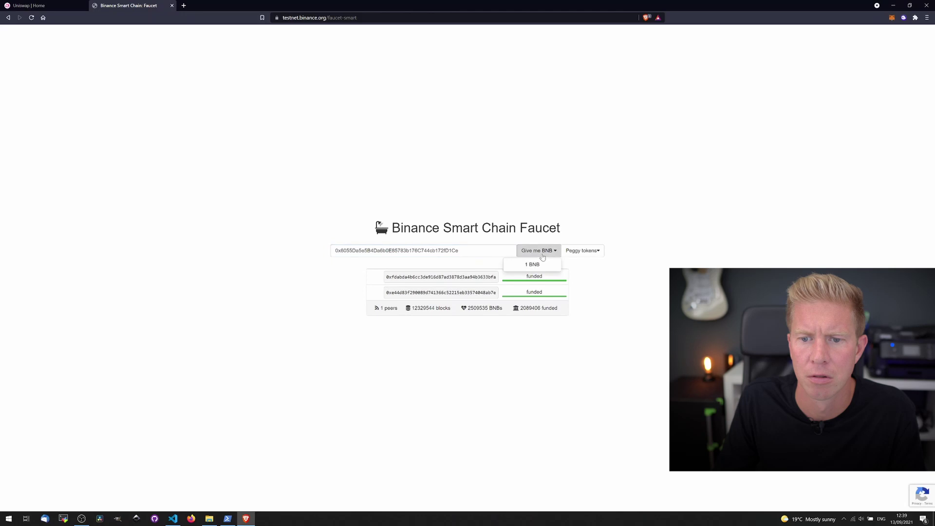
click(533, 264)
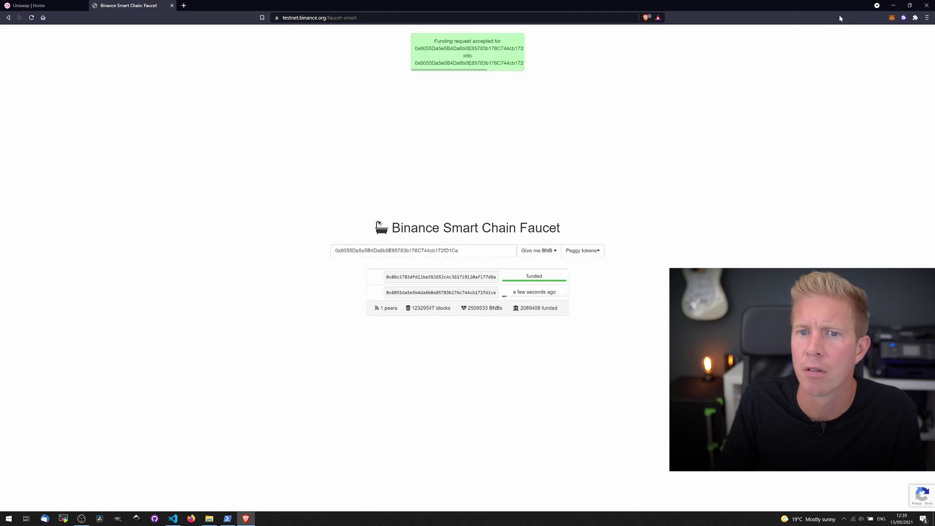
click(892, 18)
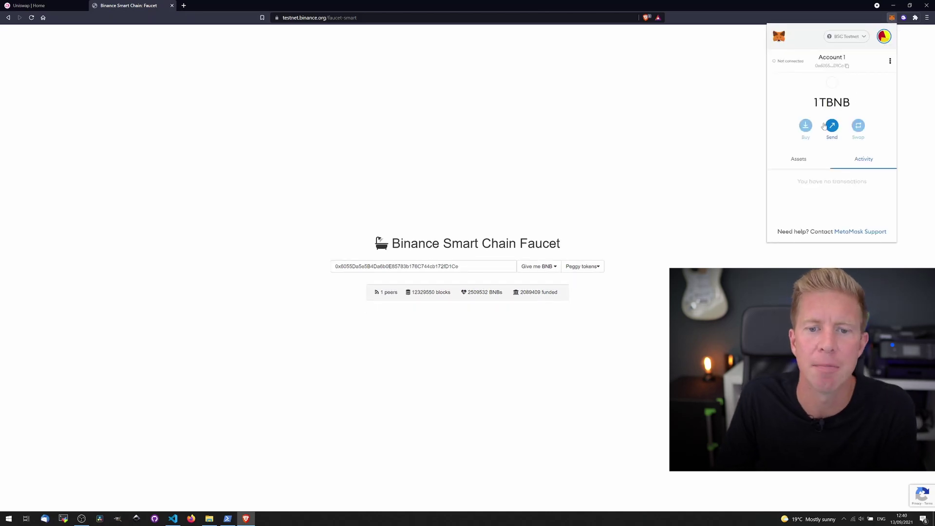
click(433, 141)
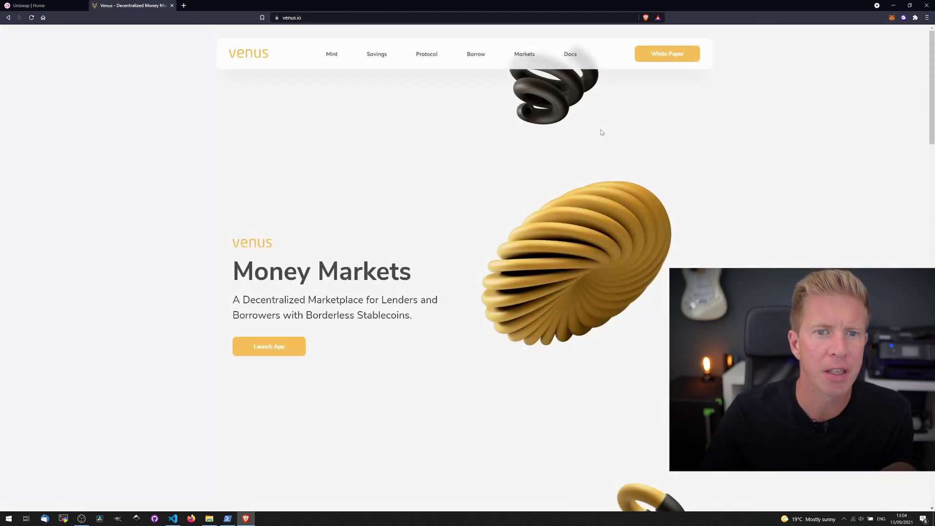
Launch the Venus app and change the address to testnet.venus.io/dashboard, then zoom in.
click(278, 352)
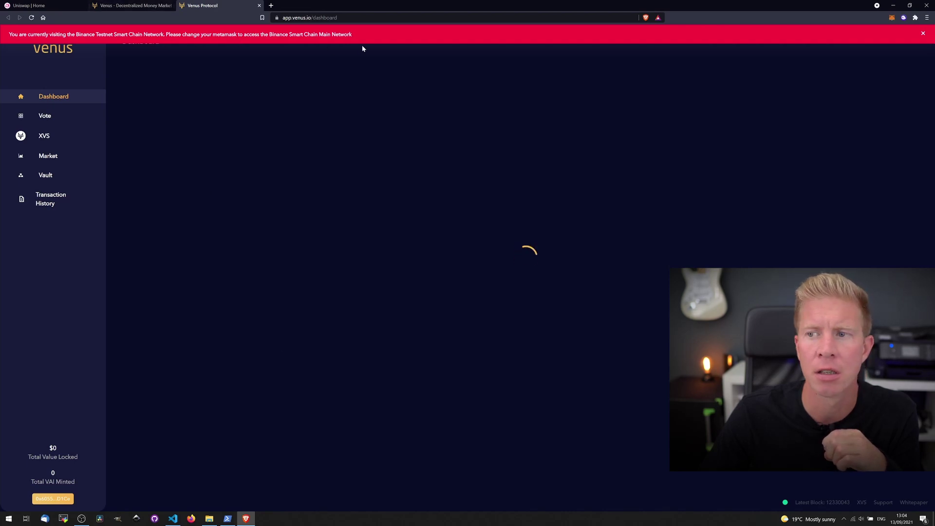
double_click(292, 17)
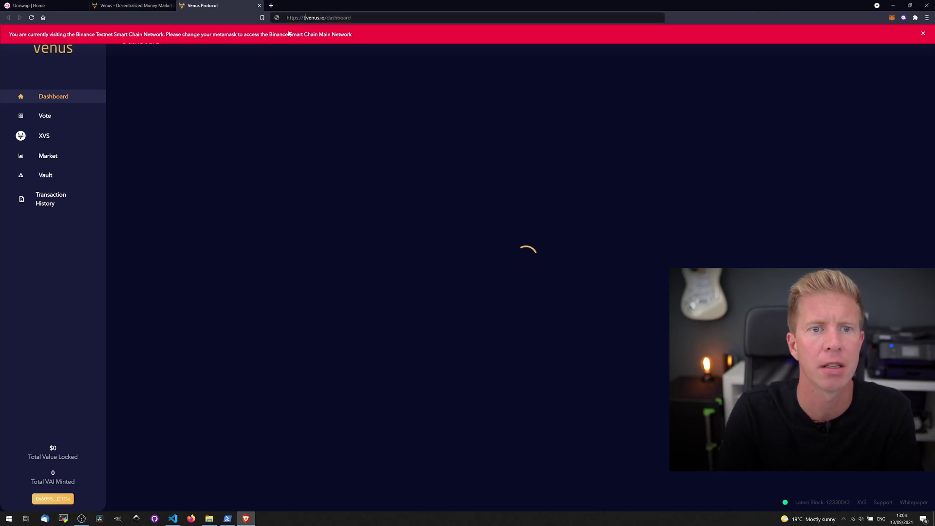
text(testnet)
key(Return)
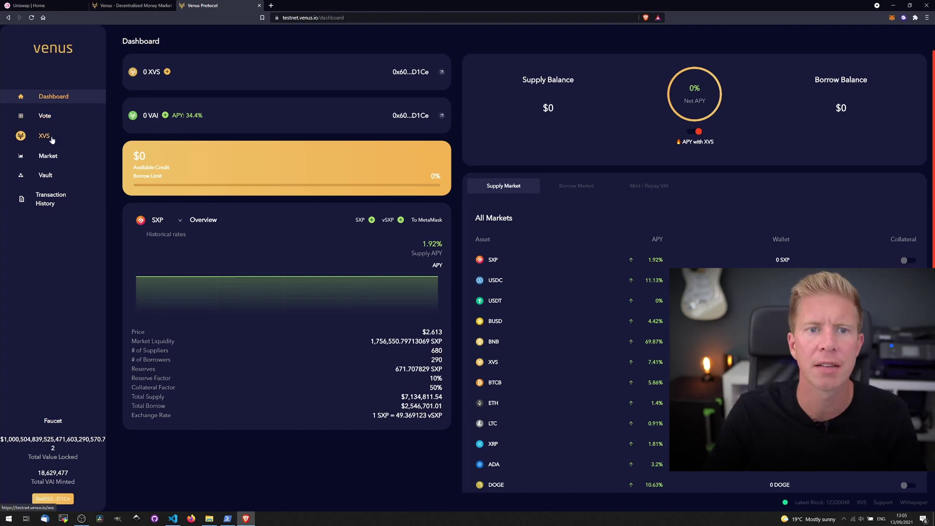
key(ctrl+plus)
key(ctrl+plus)
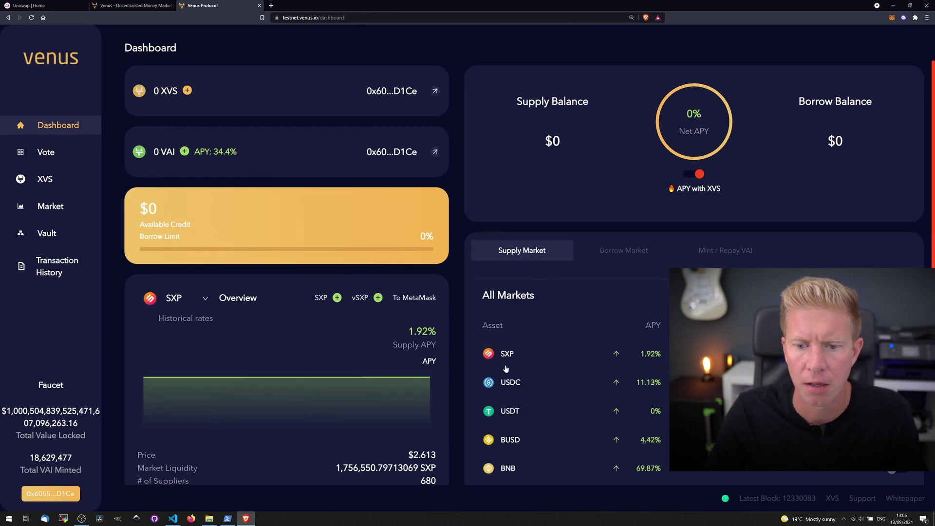
Supply 0.1 BNB from the Supply Market and confirm it in MetaMask.
click(507, 468)
text(0.41)
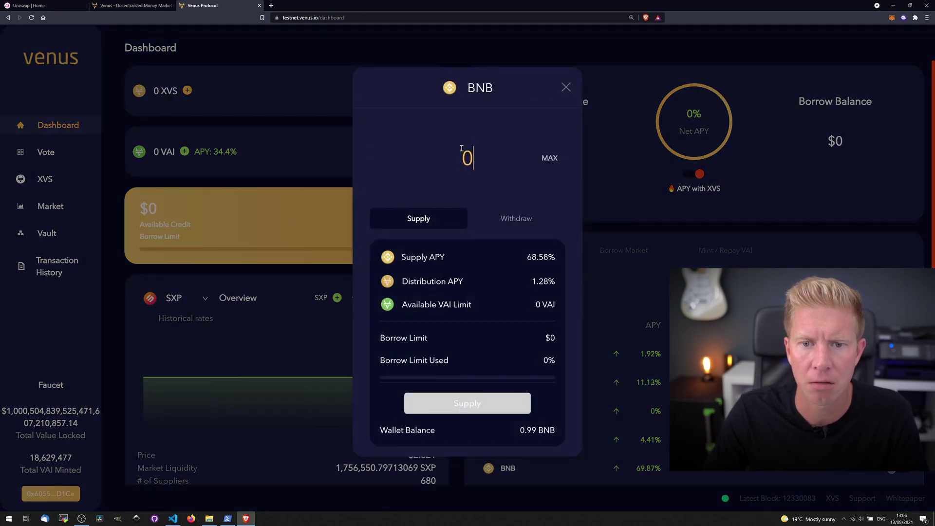
key(BackSpace)
key(BackSpace)
text(1)
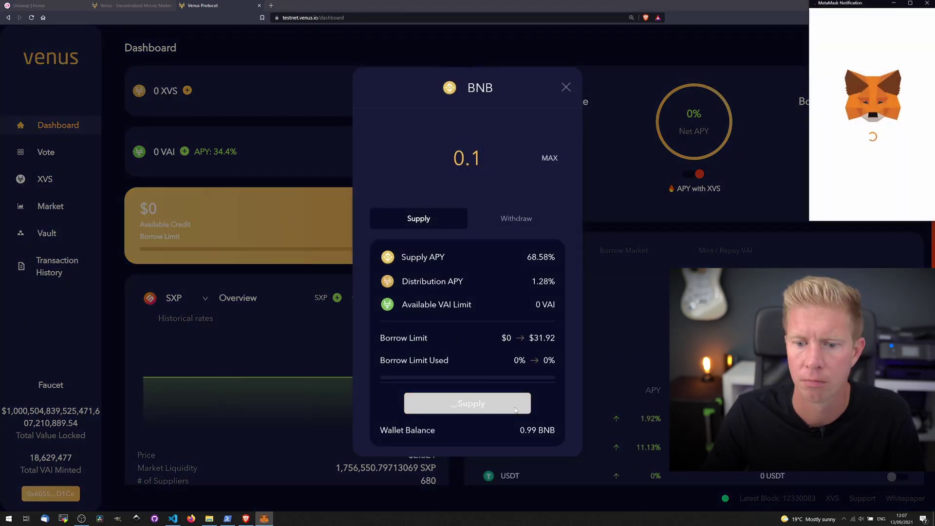
click(895, 206)
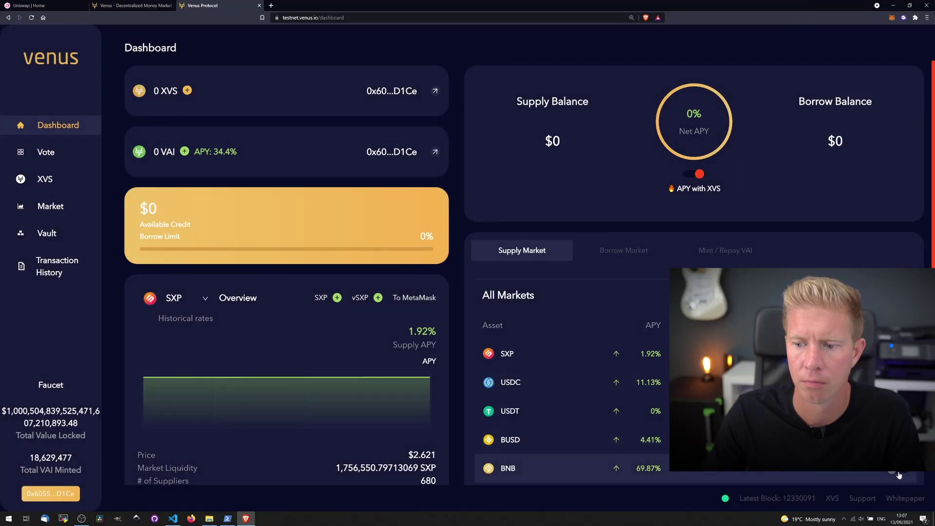
Enable BNB as collateral and confirm the collateral transaction.
scroll(886, 468, down, 1)
click(886, 431)
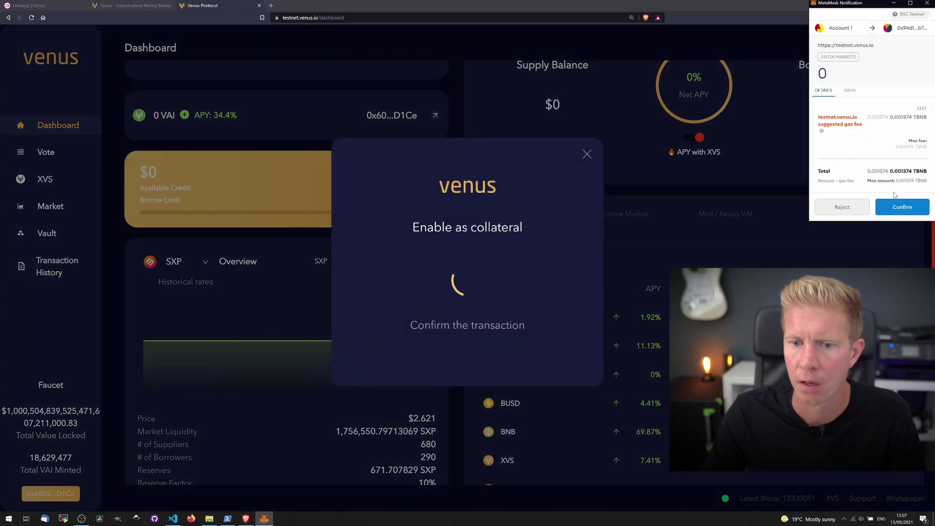
click(898, 204)
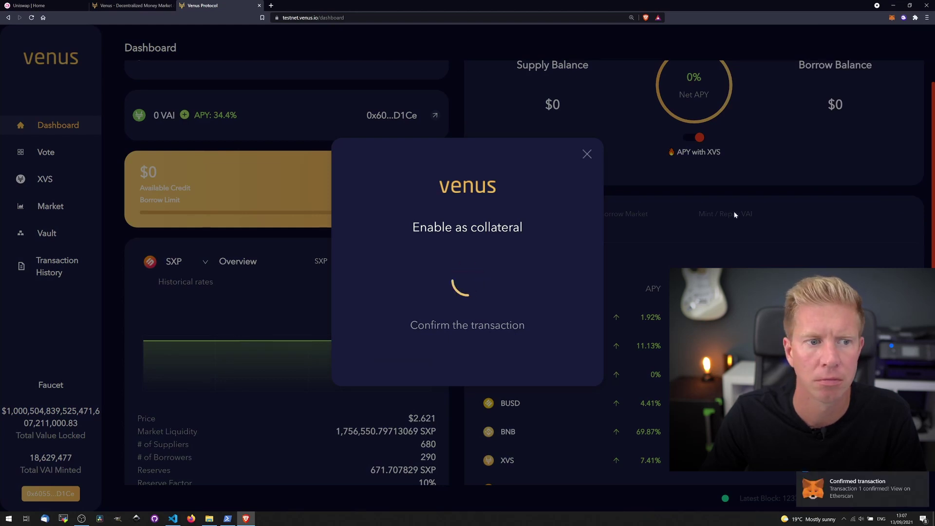
scroll(735, 214, up, 1)
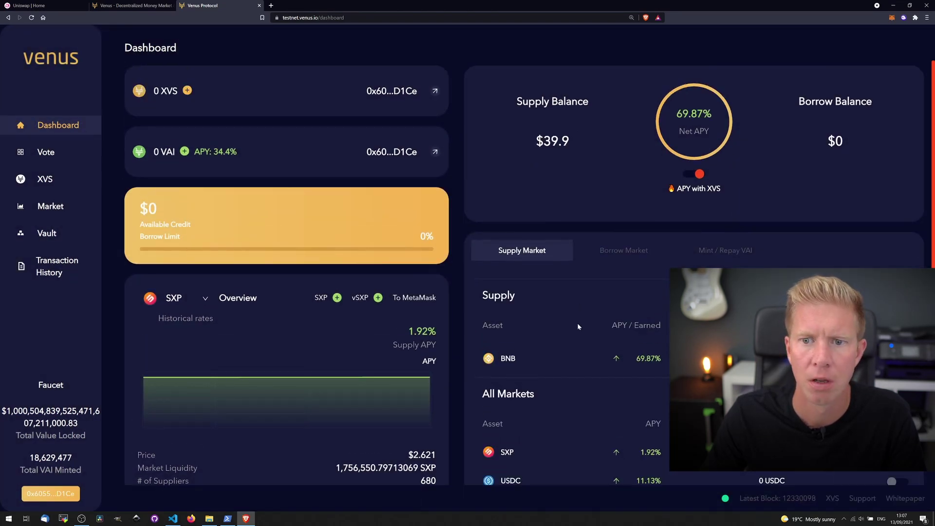
click(626, 251)
Borrow 1 USDT from the Borrow Market and confirm the transaction in MetaMask.
scroll(589, 329, down, 1)
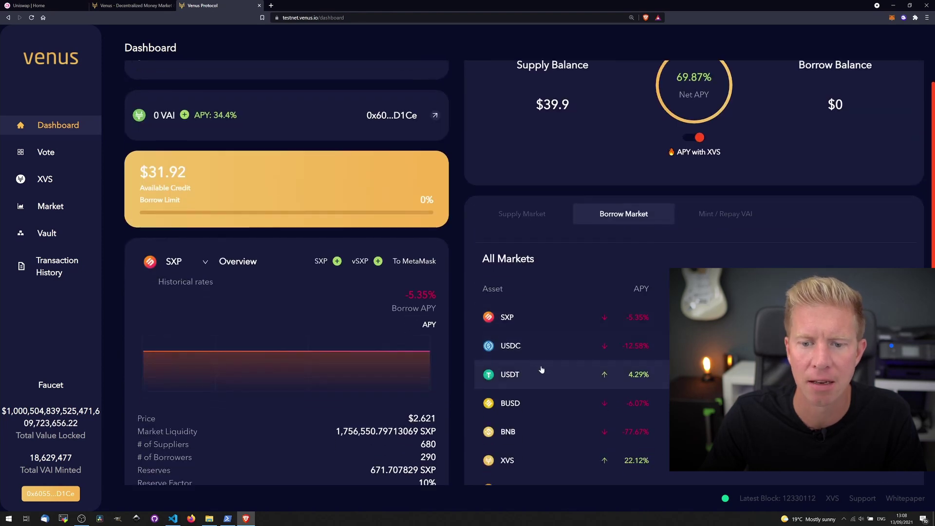
click(540, 371)
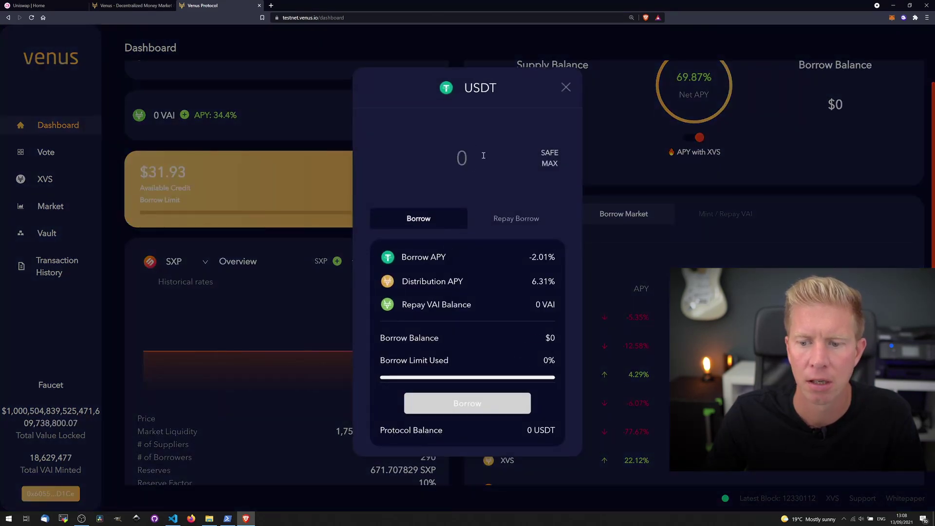
text(1)
click(484, 403)
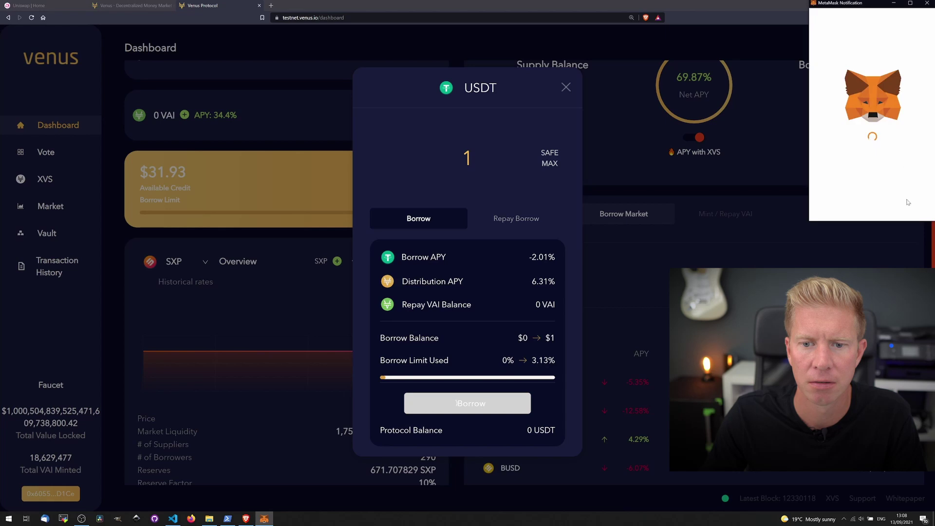
click(905, 208)
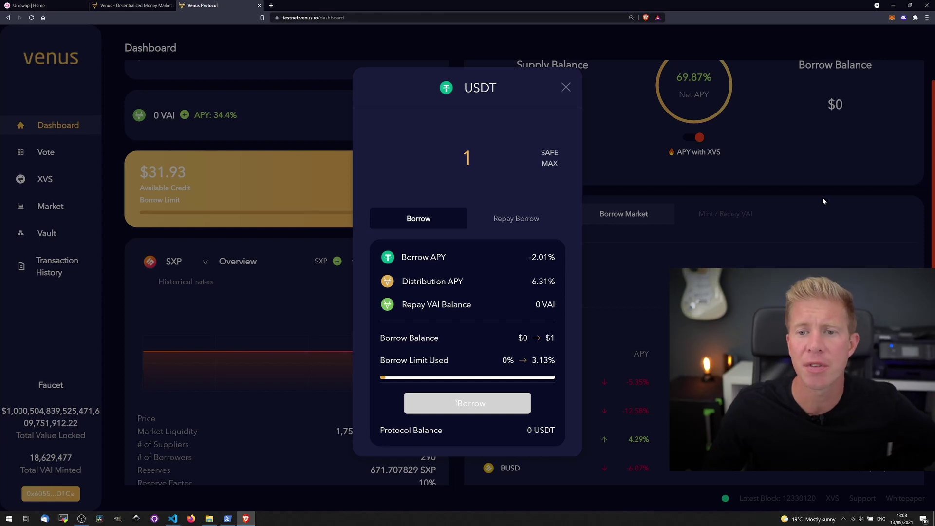
scroll(830, 186, up, 1)
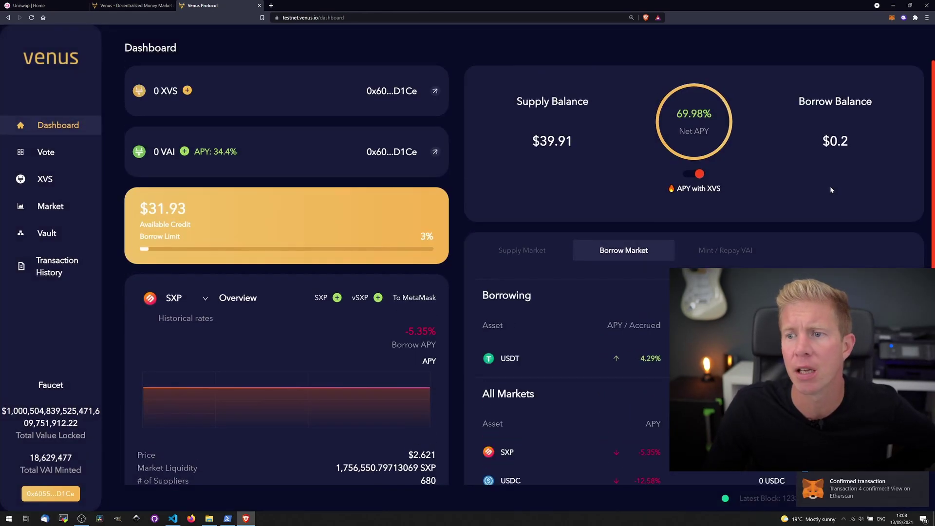